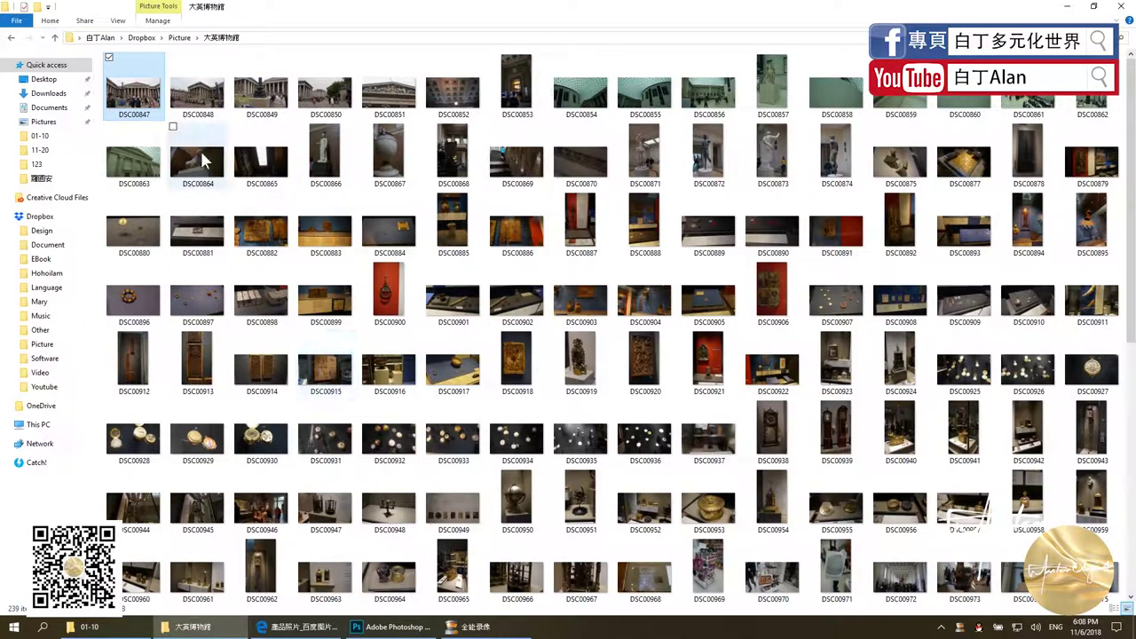
# Open photo DSC00848 in Photoshop and minimize the 01-10 folder window.
pyautogui.moveTo(197, 89); pyautogui.dragTo(313, 195)
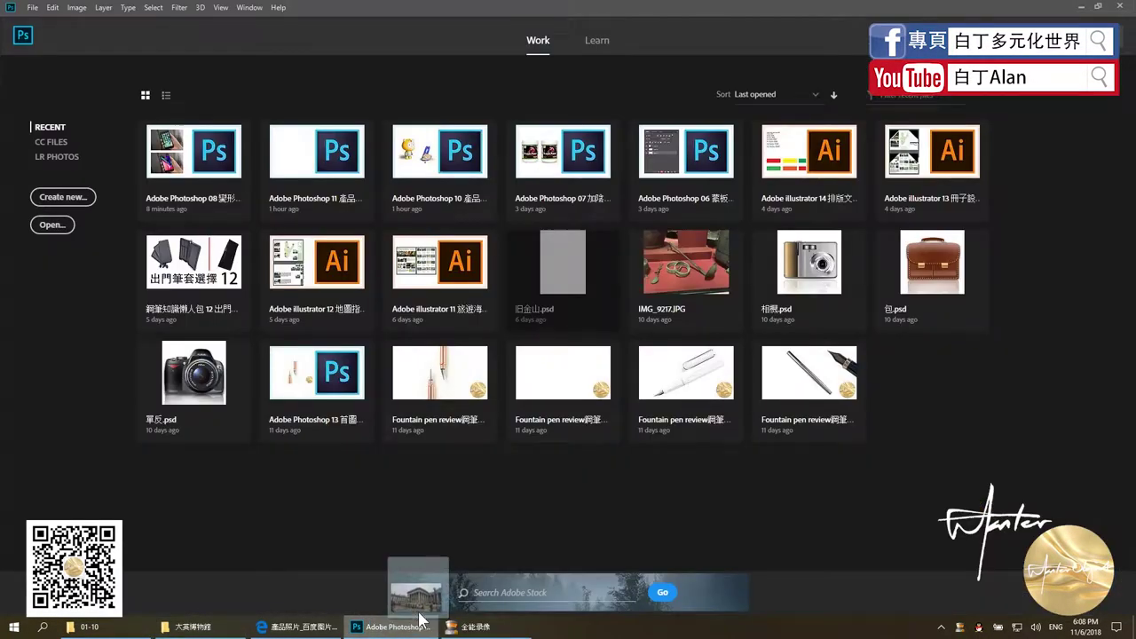
pyautogui.moveTo(312, 194); pyautogui.dragTo(446, 517)
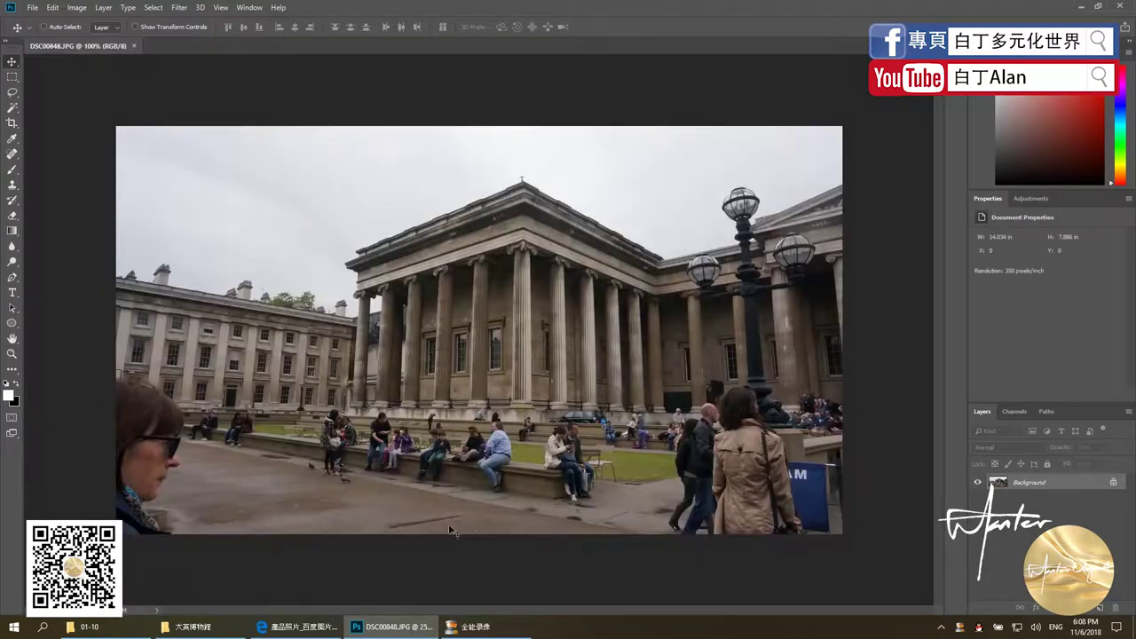
pyautogui.click(85, 627)
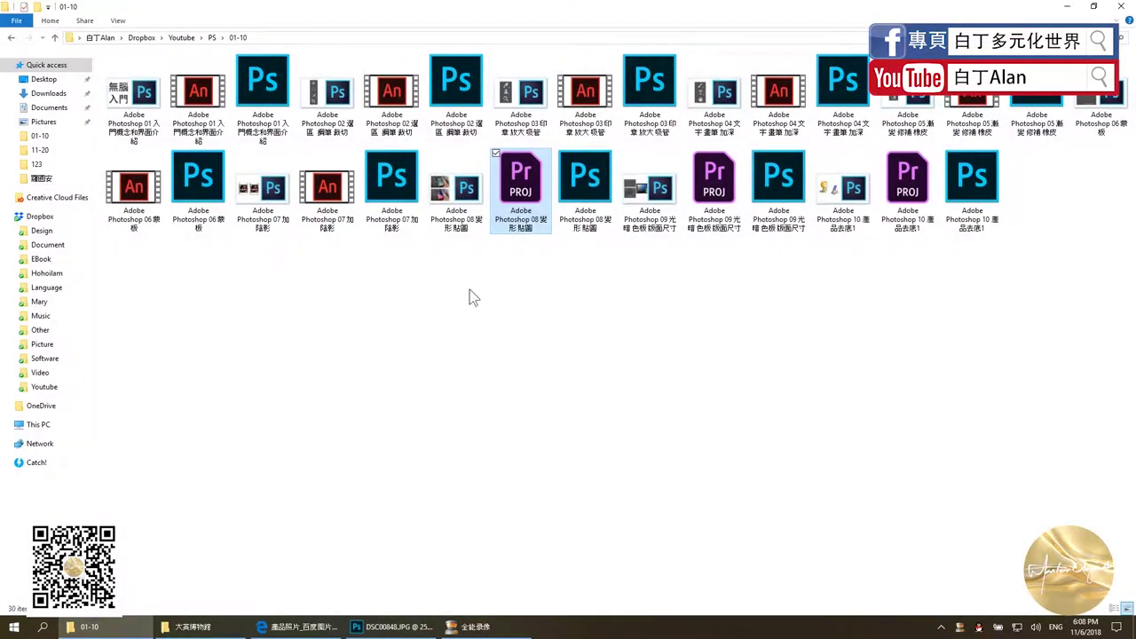
pyautogui.click(721, 222)
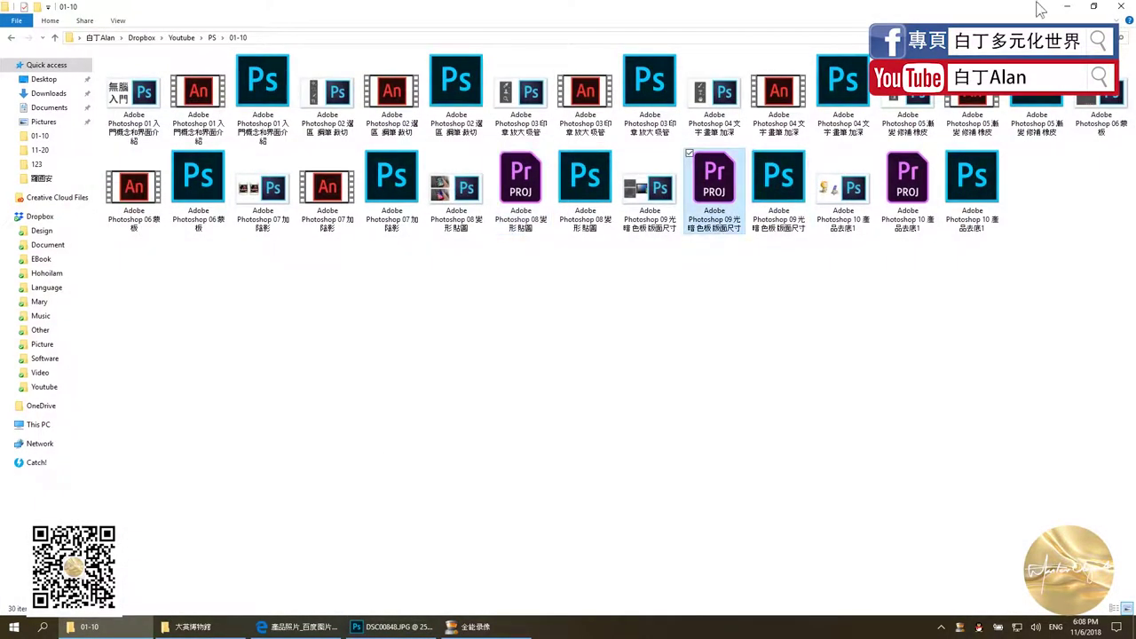
pyautogui.click(1072, 8)
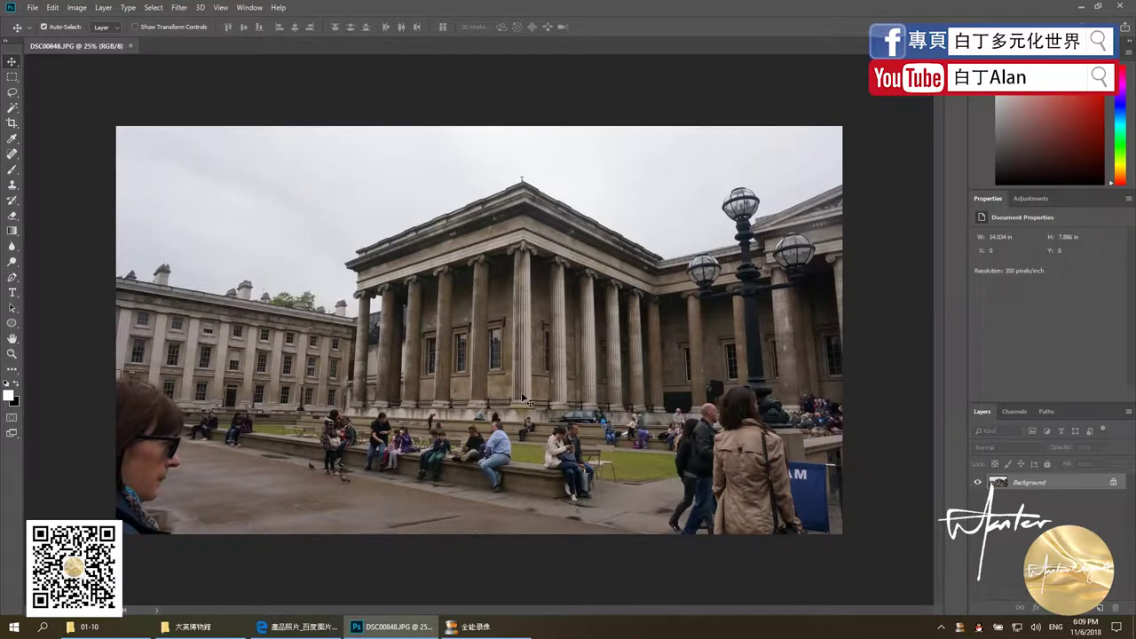
# Show rulers on the canvas, then try a brightening Curves adjustment and discard it.
pyautogui.hotkey('ctrl', 'l')
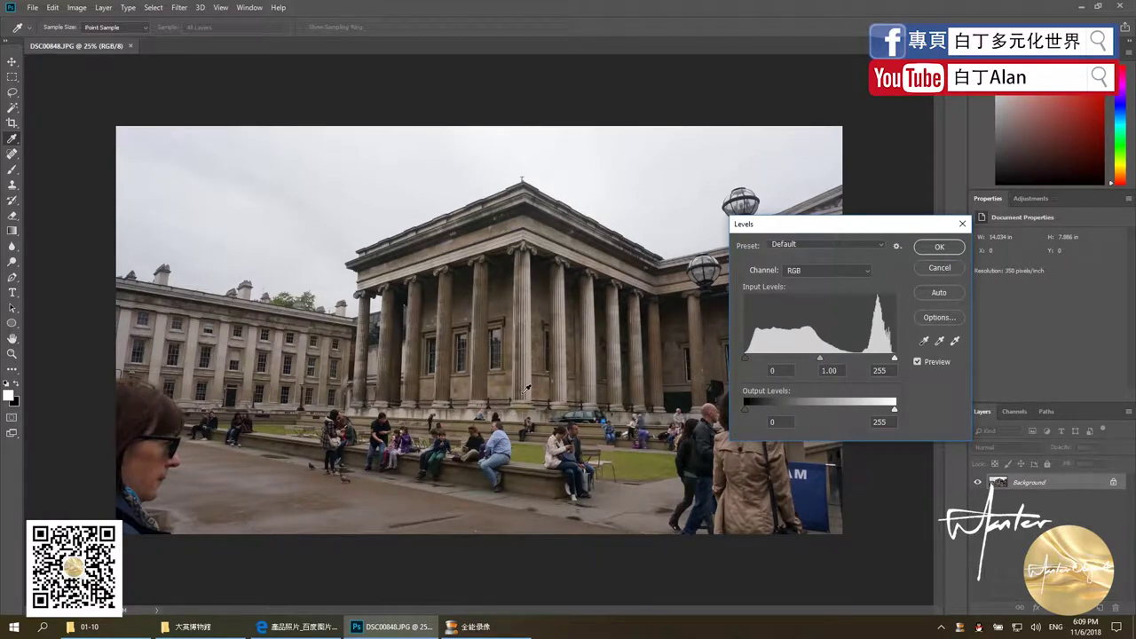
pyautogui.hotkey('ctrl', 'r')
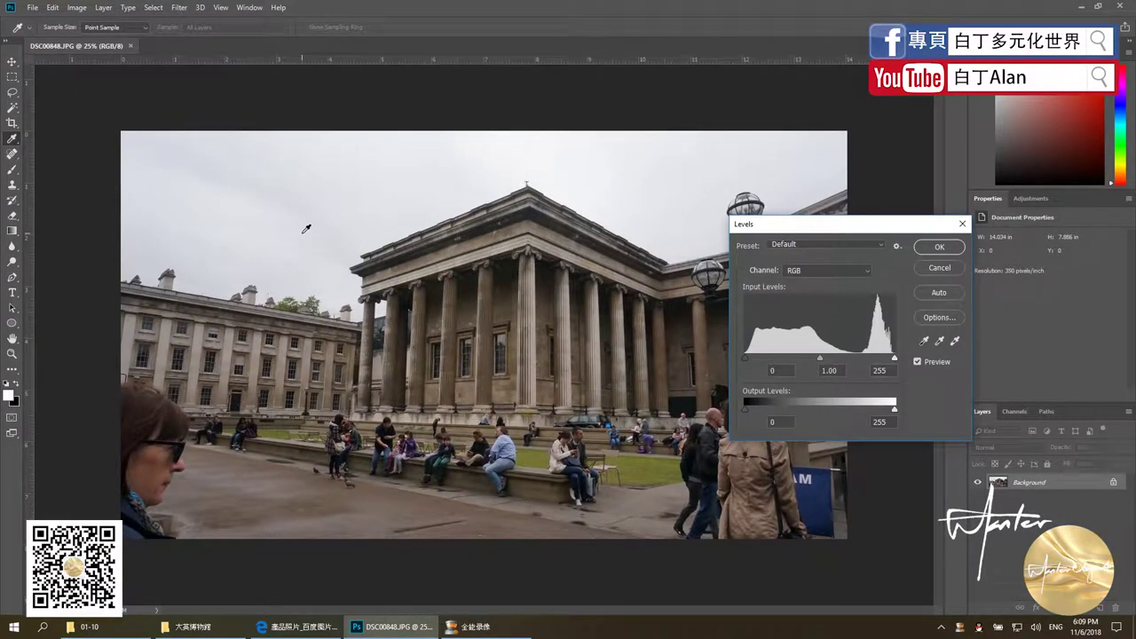
pyautogui.click(940, 268)
pyautogui.hotkey('ctrl', 'm')
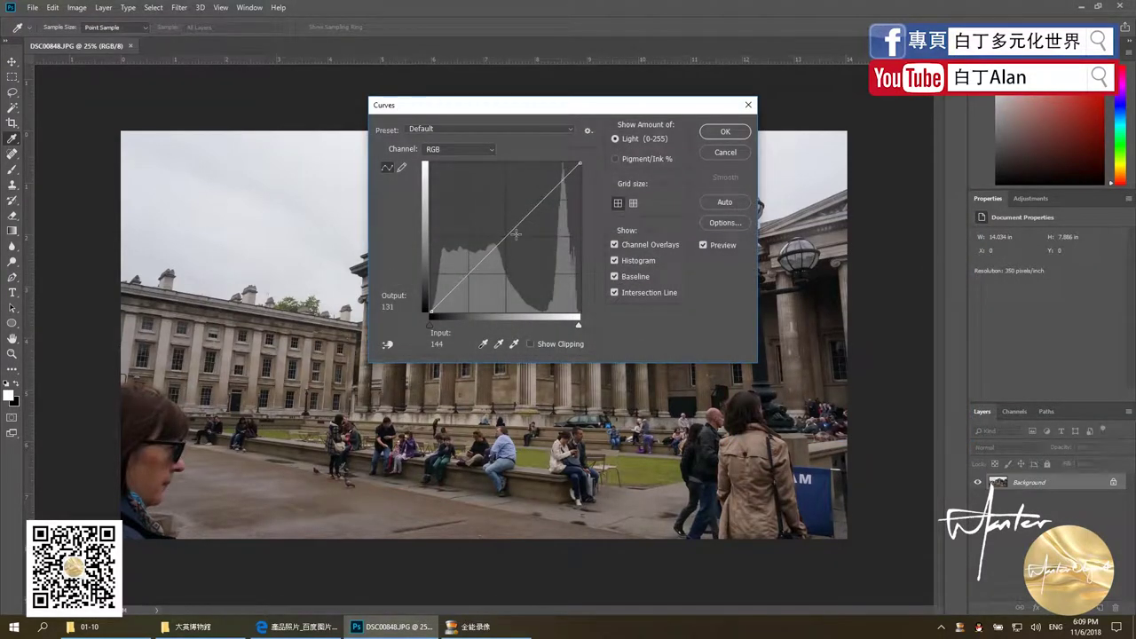
pyautogui.moveTo(516, 233); pyautogui.dragTo(490, 163)
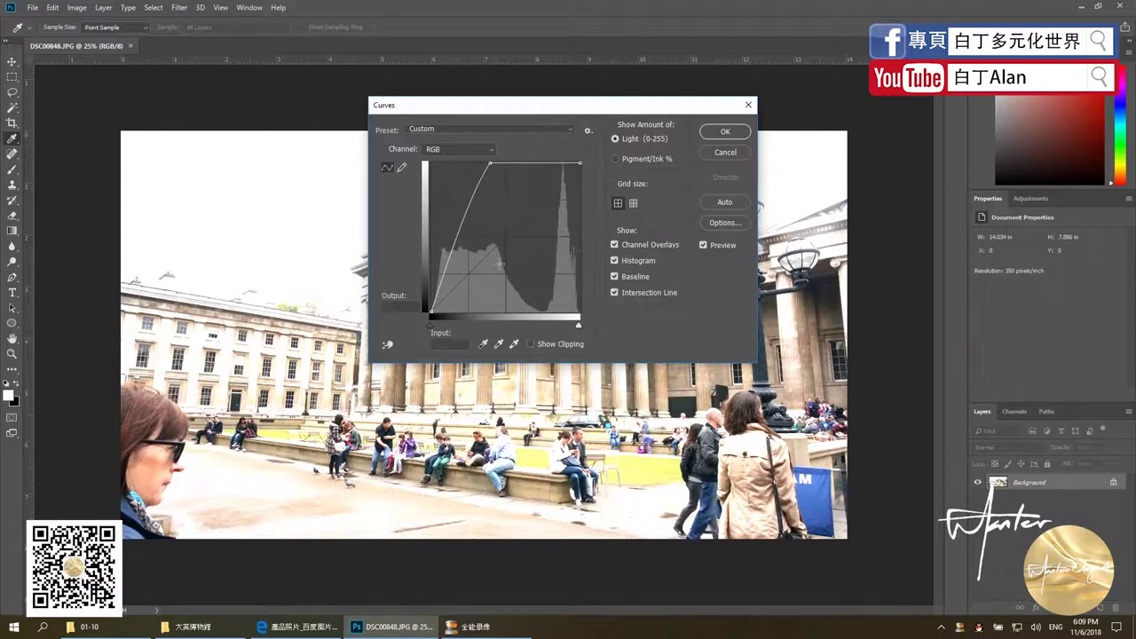
pyautogui.click(709, 149)
# In Levels, set the midtone slider to 1.58, keeping black at 0 and white at 255.
pyautogui.hotkey('ctrl', 'l')
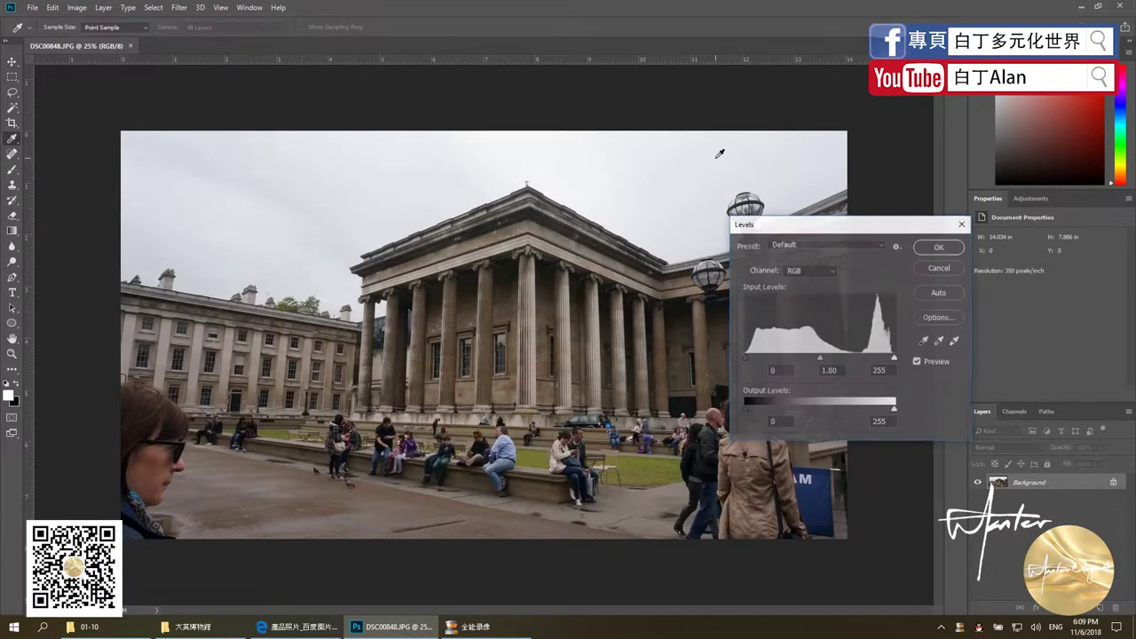
pyautogui.moveTo(807, 223)
pyautogui.mouseDown()
pyautogui.moveTo(149, 121)
pyautogui.moveTo(138, 89)
pyautogui.mouseUp()
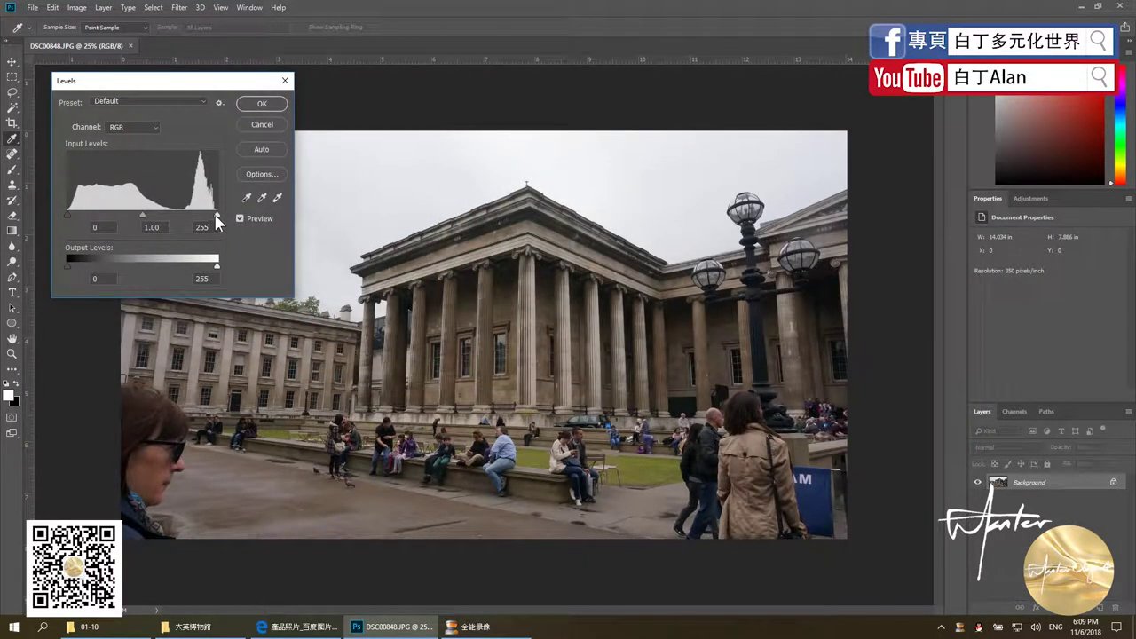
pyautogui.moveTo(216, 213); pyautogui.dragTo(173, 216)
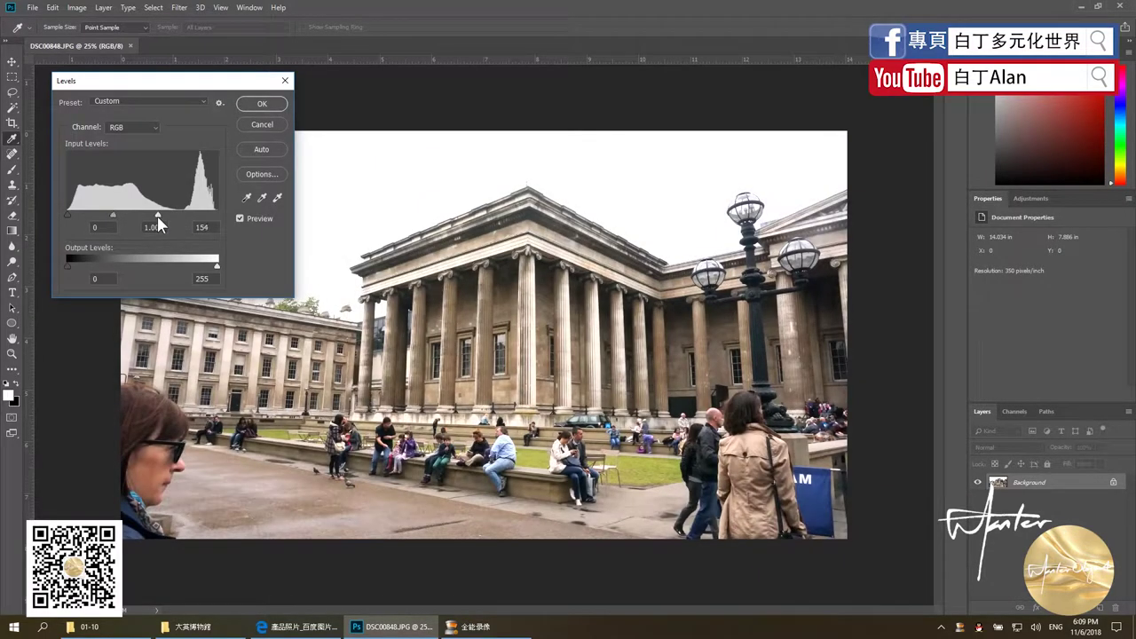
pyautogui.hotkey('ctrl', 'z')
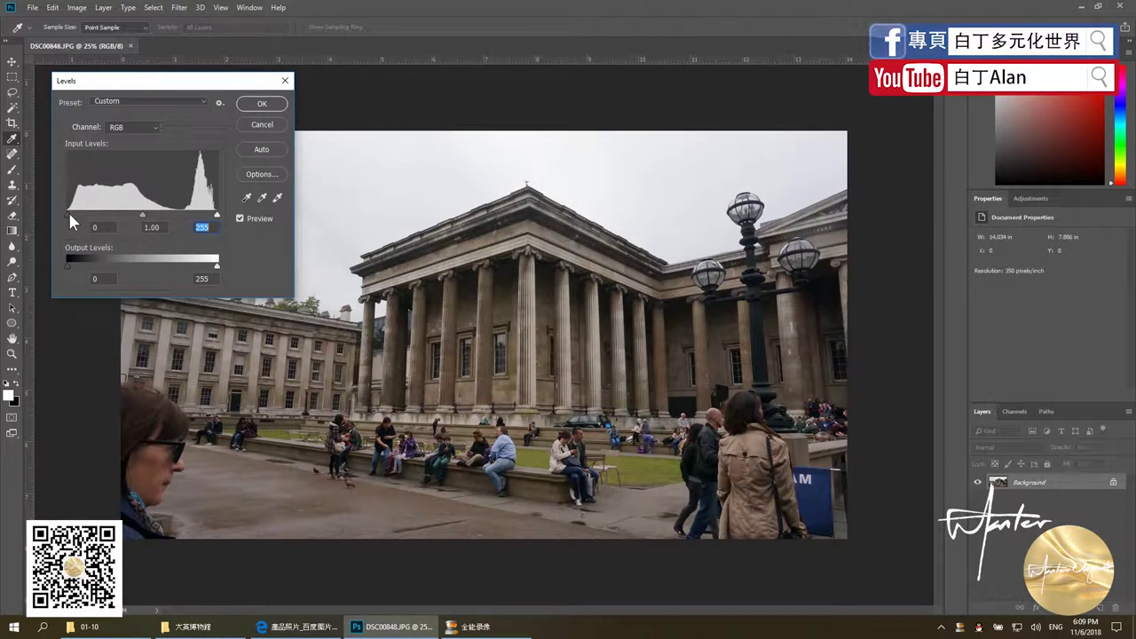
pyautogui.moveTo(69, 215)
pyautogui.mouseDown()
pyautogui.moveTo(100, 216)
pyautogui.moveTo(48, 216)
pyautogui.mouseUp()
pyautogui.moveTo(143, 216); pyautogui.dragTo(110, 217)
# Apply the 1.58 midtone Levels edit, then reopen Levels and the File menu without changes.
pyautogui.click(262, 103)
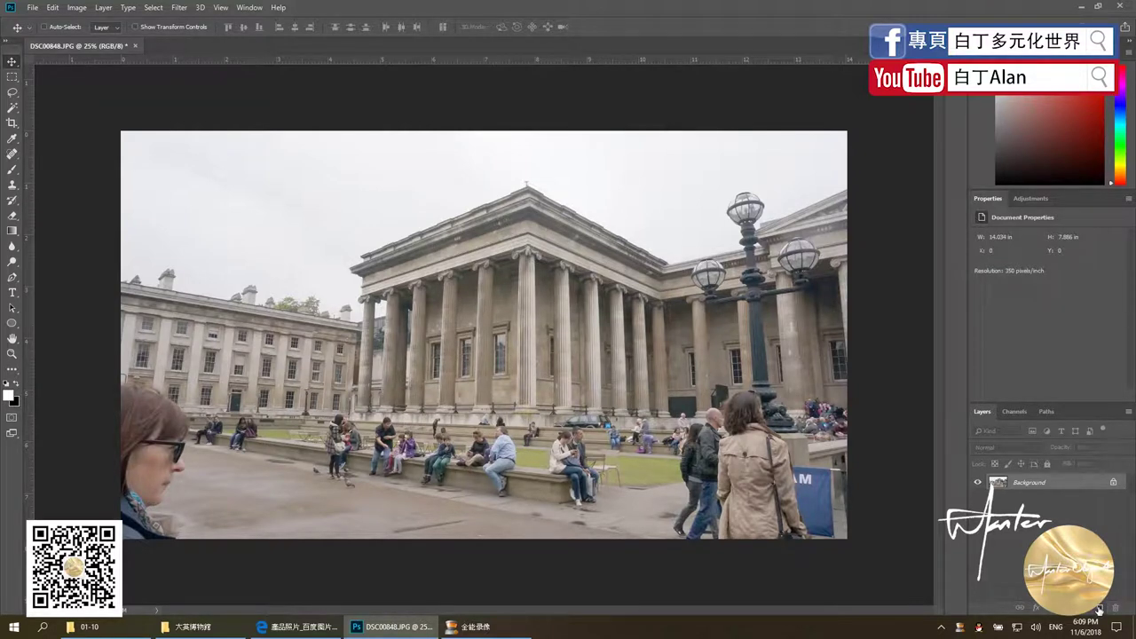
pyautogui.hotkey('ctrl', 'l')
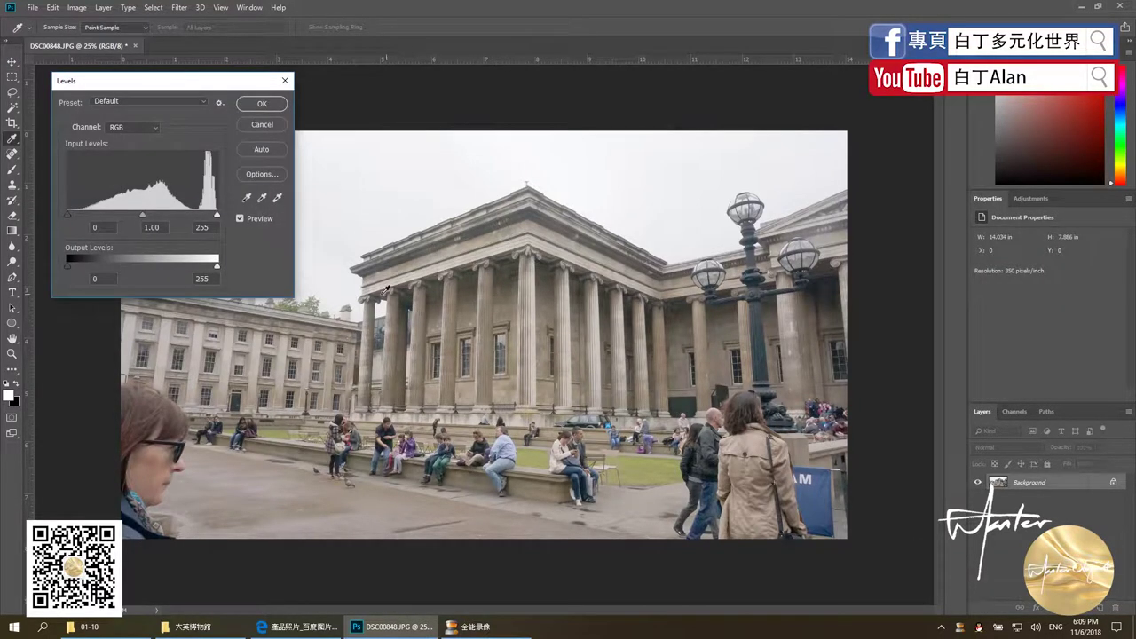
pyautogui.click(254, 127)
pyautogui.click(33, 8)
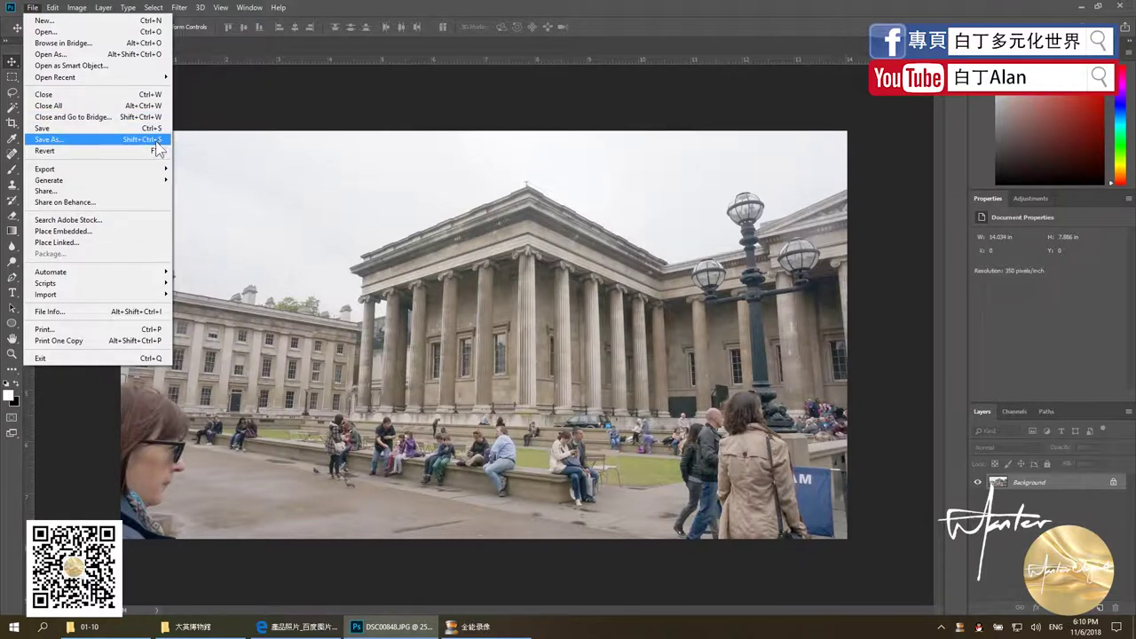
pyautogui.click(237, 121)
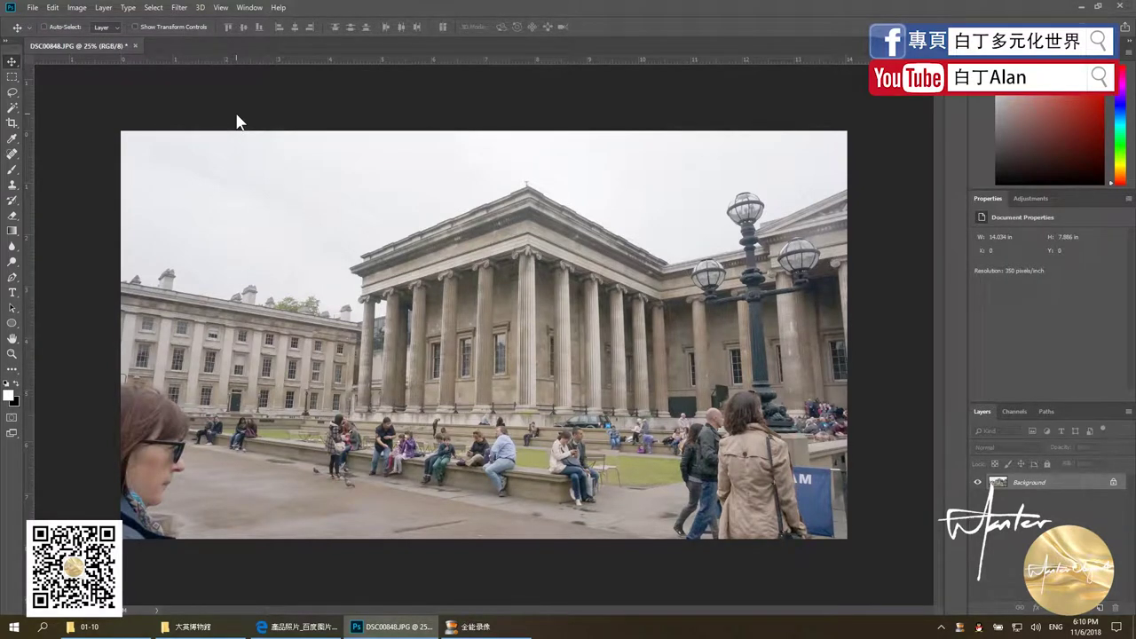
pyautogui.hotkey('ctrl', 'l')
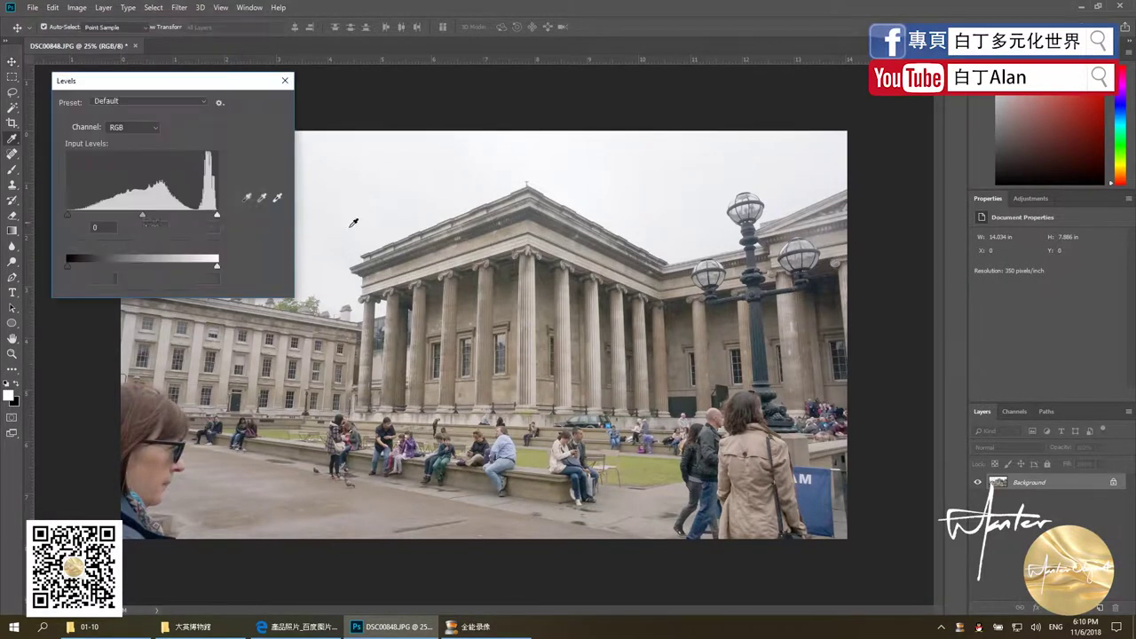
pyautogui.click(260, 122)
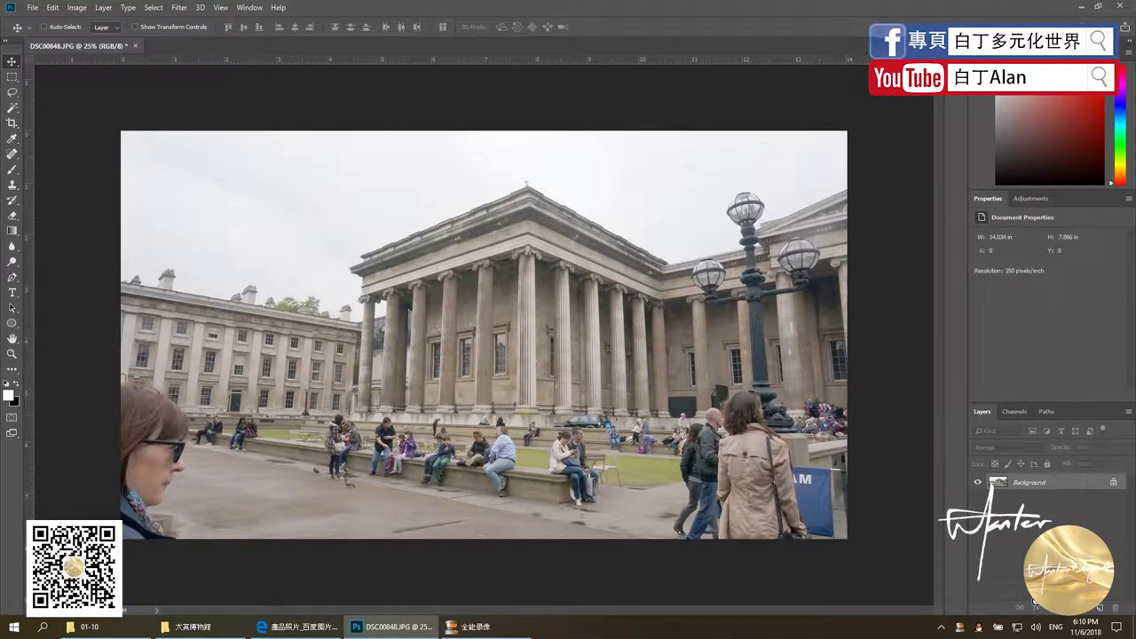
# Add a new layer filled with a dark blue foreground colour.
pyautogui.click(1100, 607)
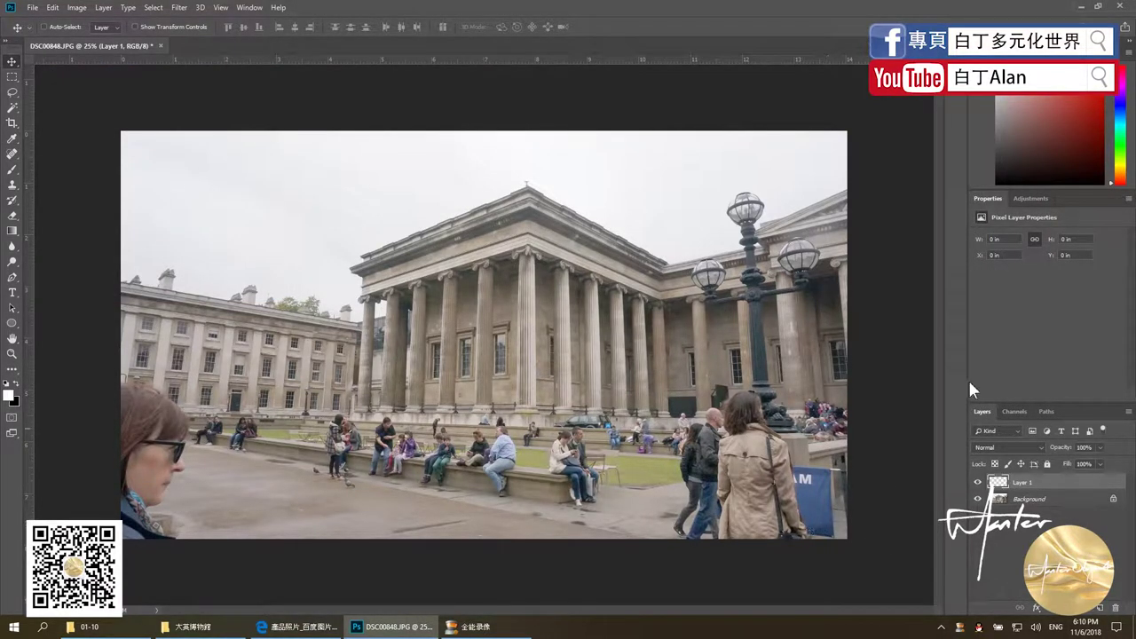
pyautogui.click(1122, 105)
pyautogui.click(1105, 174)
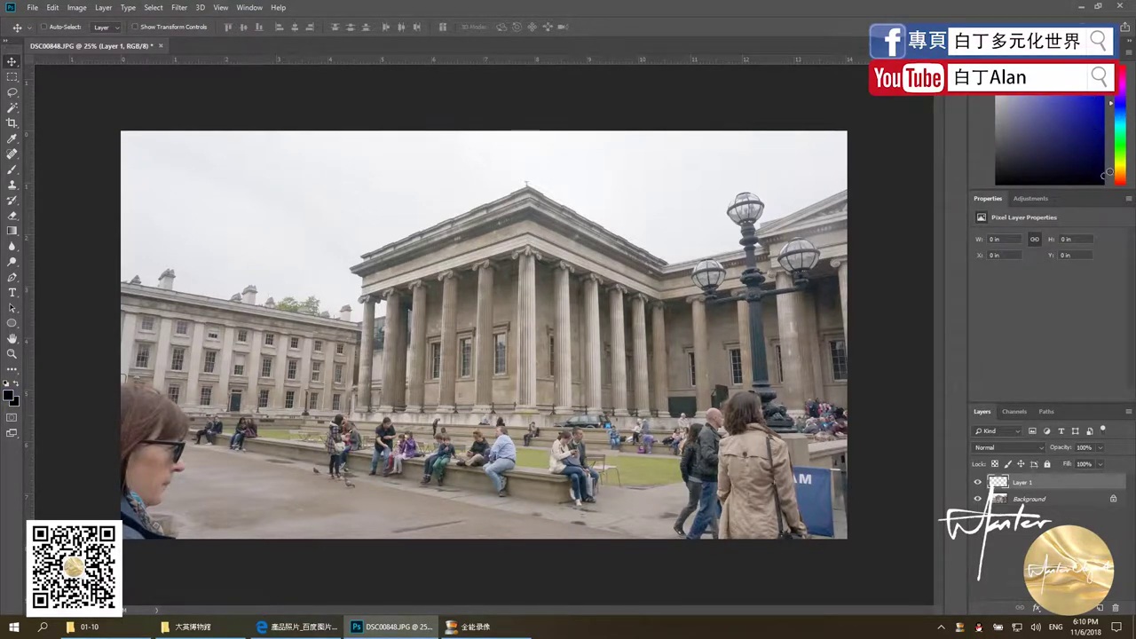
pyautogui.moveTo(1108, 172); pyautogui.dragTo(1103, 151)
pyautogui.hotkey('alt', 'BackSpace')
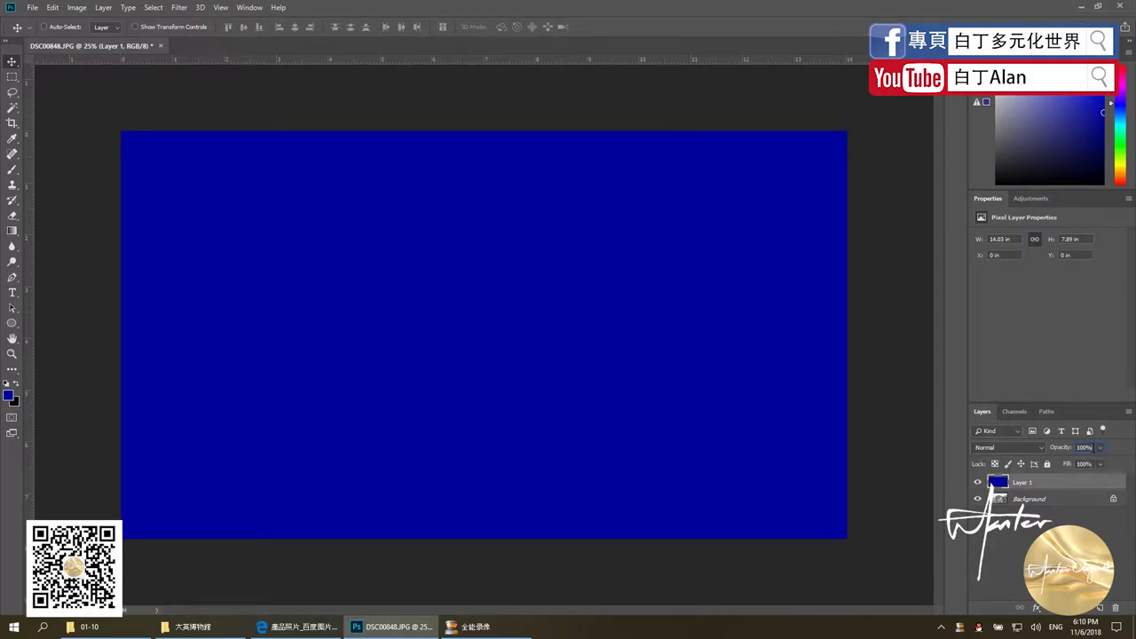
# Test the blue layer at 10% and 50% opacity, delete it, and open Hue/Saturation.
pyautogui.write('10')
pyautogui.press('Return')
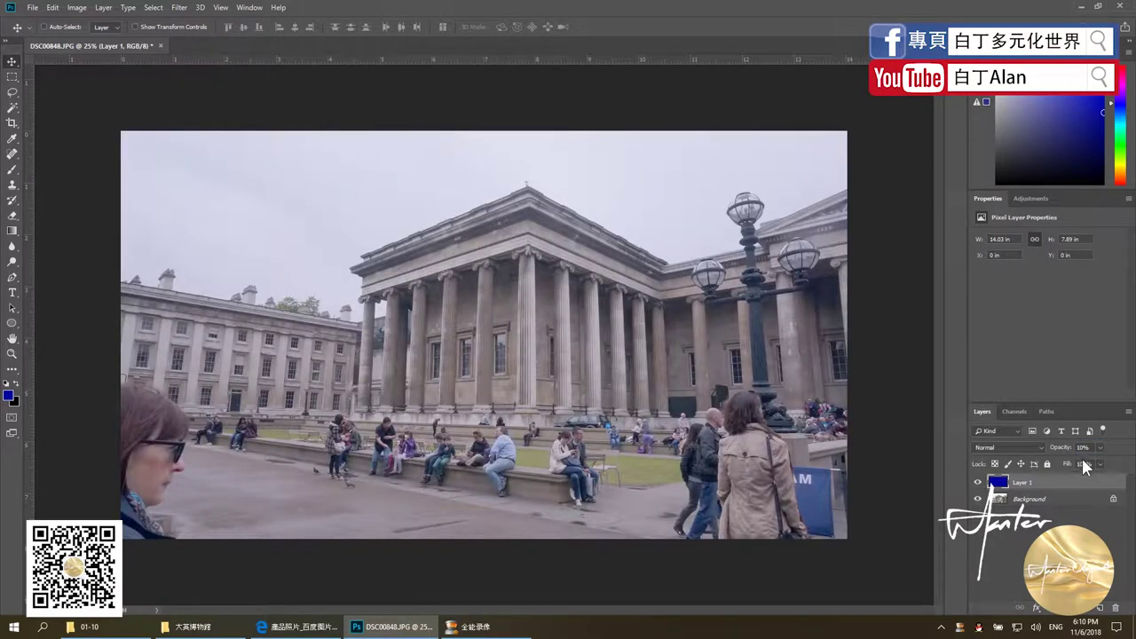
pyautogui.write('50')
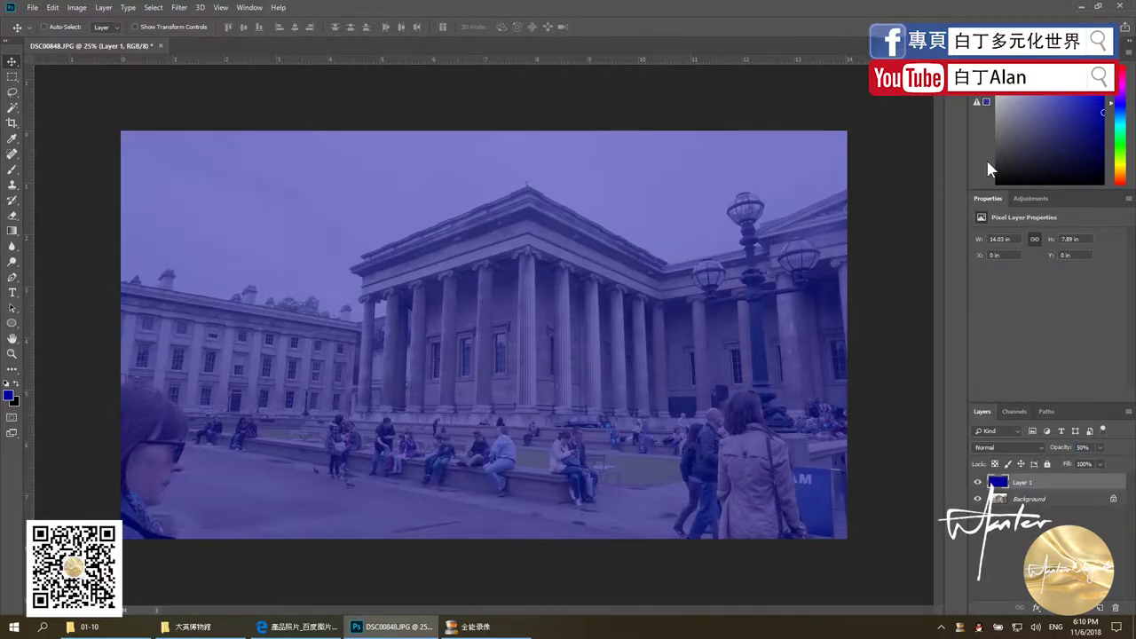
pyautogui.press('Delete')
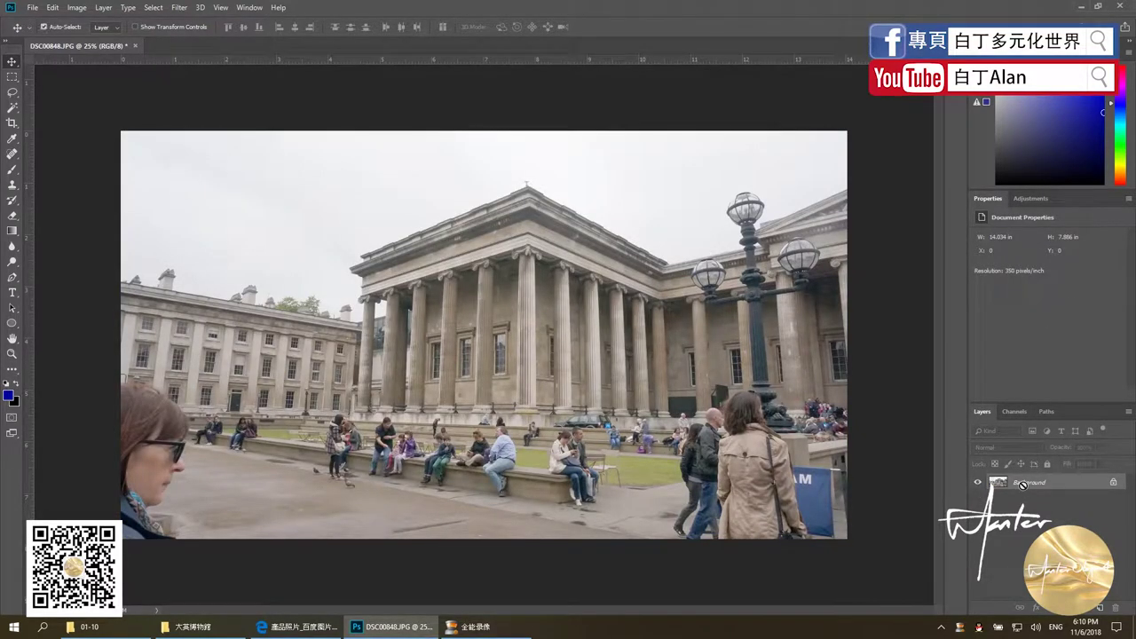
pyautogui.hotkey('ctrl', 'u')
pyautogui.moveTo(507, 132); pyautogui.dragTo(600, 146)
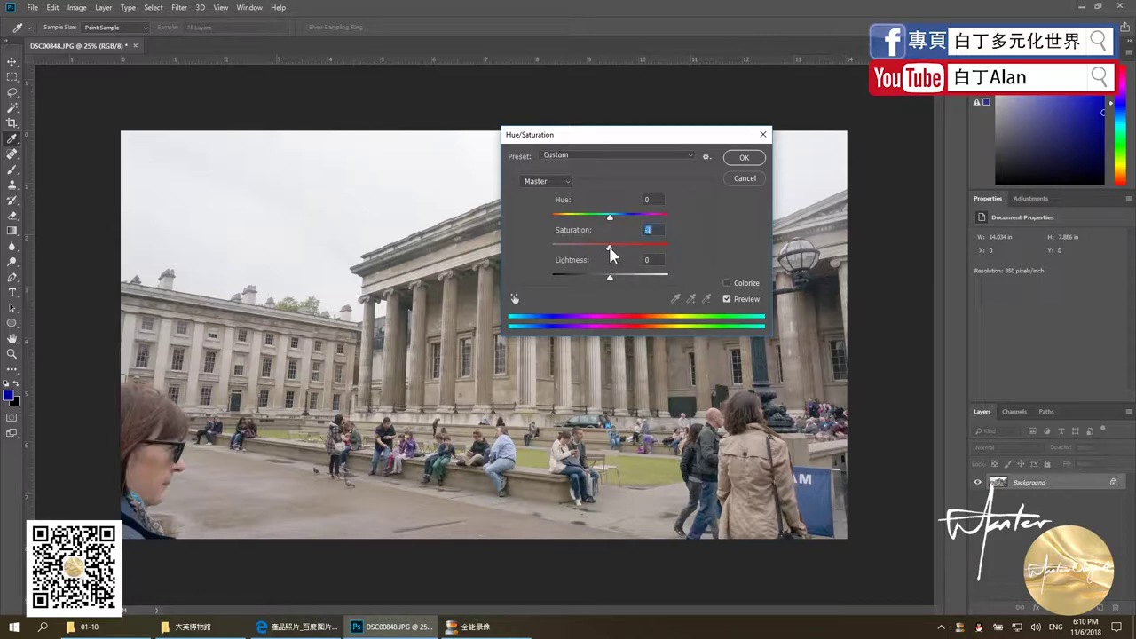
# Preview a higher Lightness, discard it, and cancel a reopened Levels dialog.
pyautogui.moveTo(610, 248)
pyautogui.mouseDown()
pyautogui.moveTo(561, 282)
pyautogui.moveTo(645, 282)
pyautogui.moveTo(611, 283)
pyautogui.mouseUp()
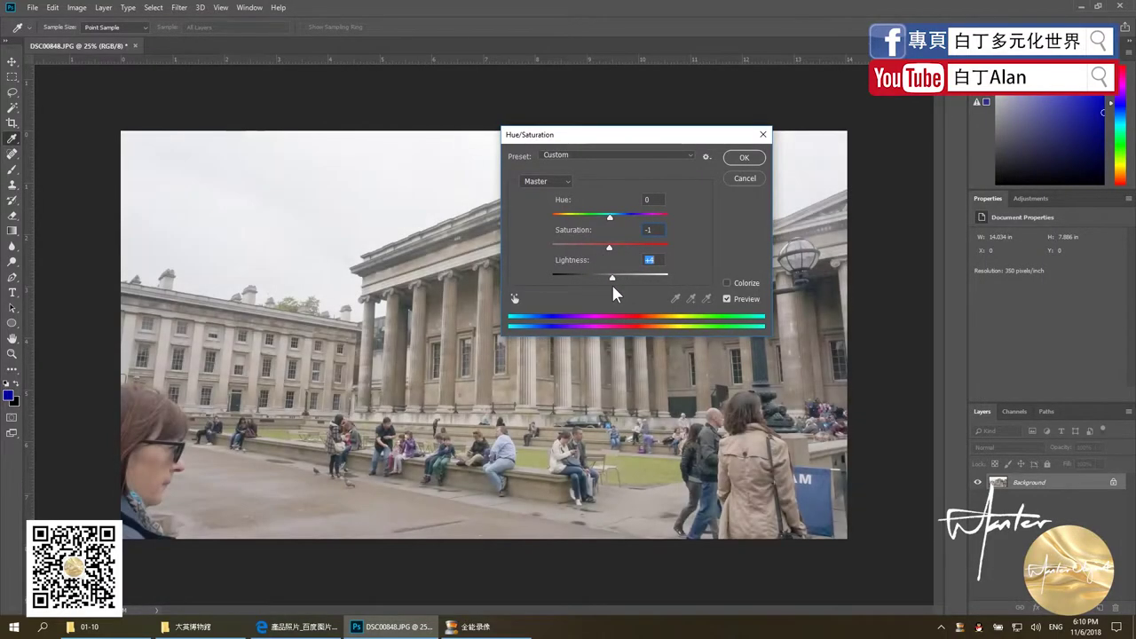
pyautogui.click(737, 180)
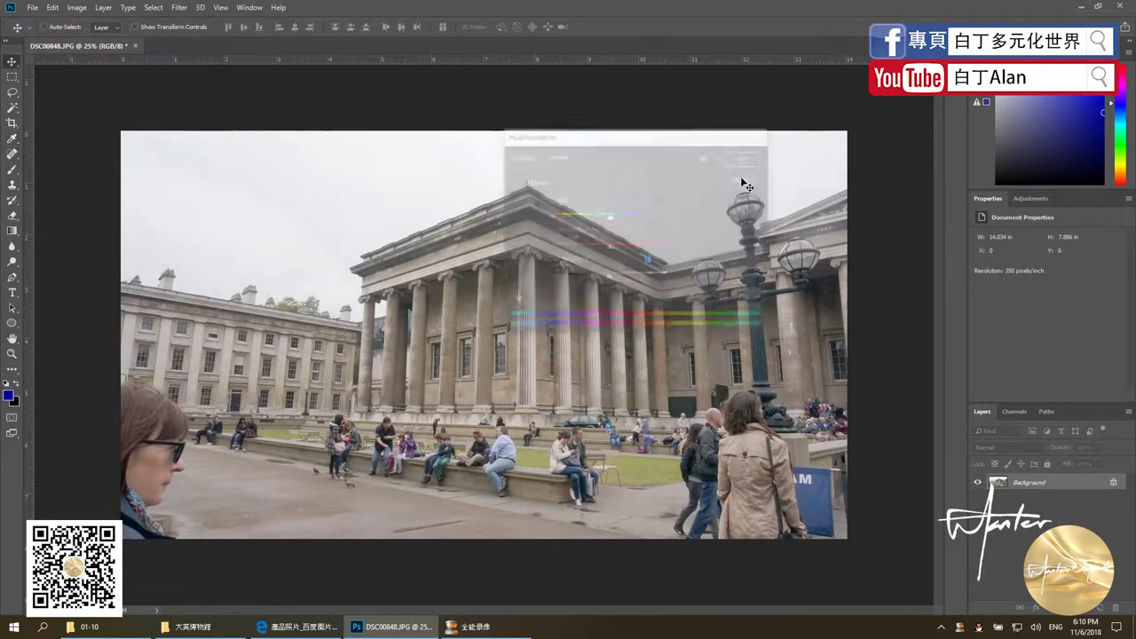
pyautogui.hotkey('ctrl', 'l')
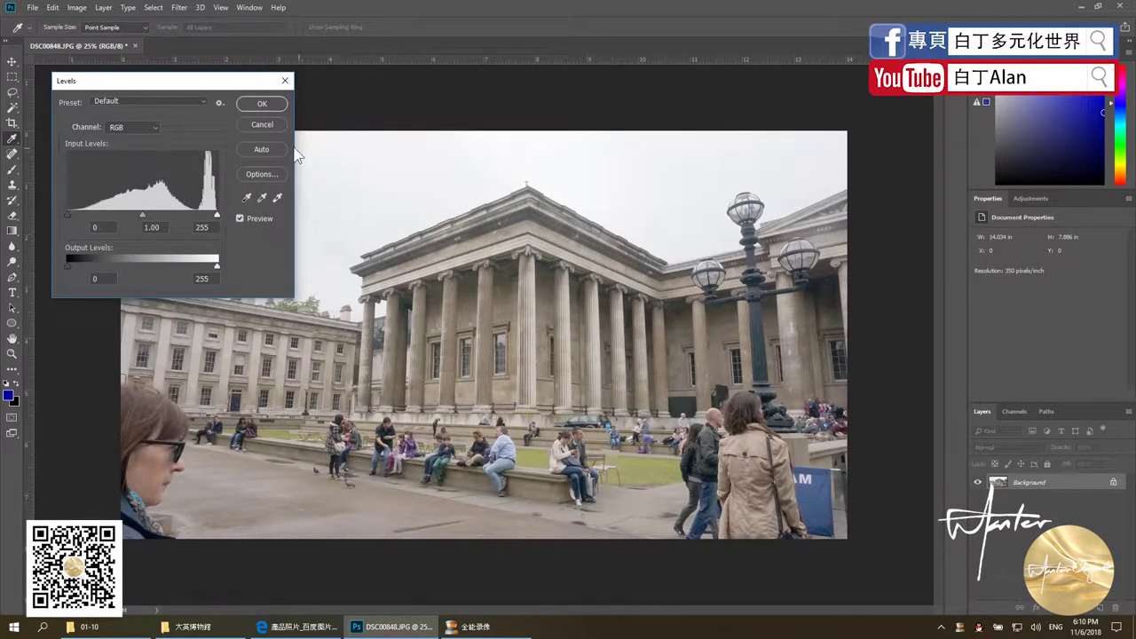
pyautogui.click(268, 125)
# Preview Saturation at −100 and +100 in Hue/Saturation, then discard both.
pyautogui.hotkey('ctrl', 'u')
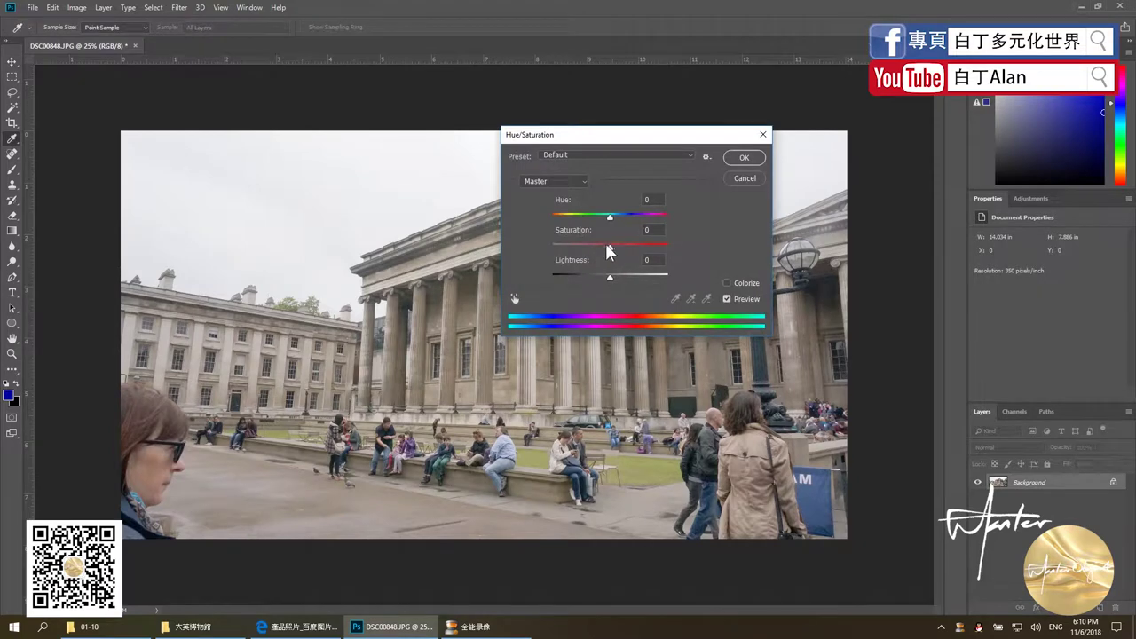
pyautogui.moveTo(609, 248)
pyautogui.mouseDown()
pyautogui.moveTo(697, 260)
pyautogui.moveTo(502, 252)
pyautogui.mouseUp()
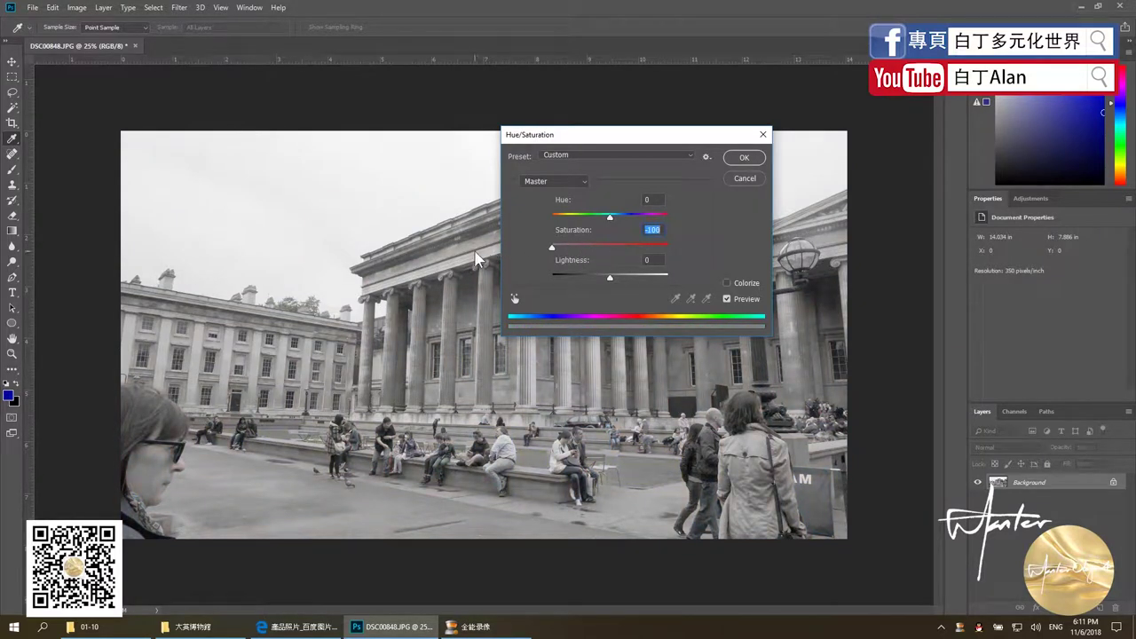
pyautogui.moveTo(551, 247); pyautogui.dragTo(694, 257)
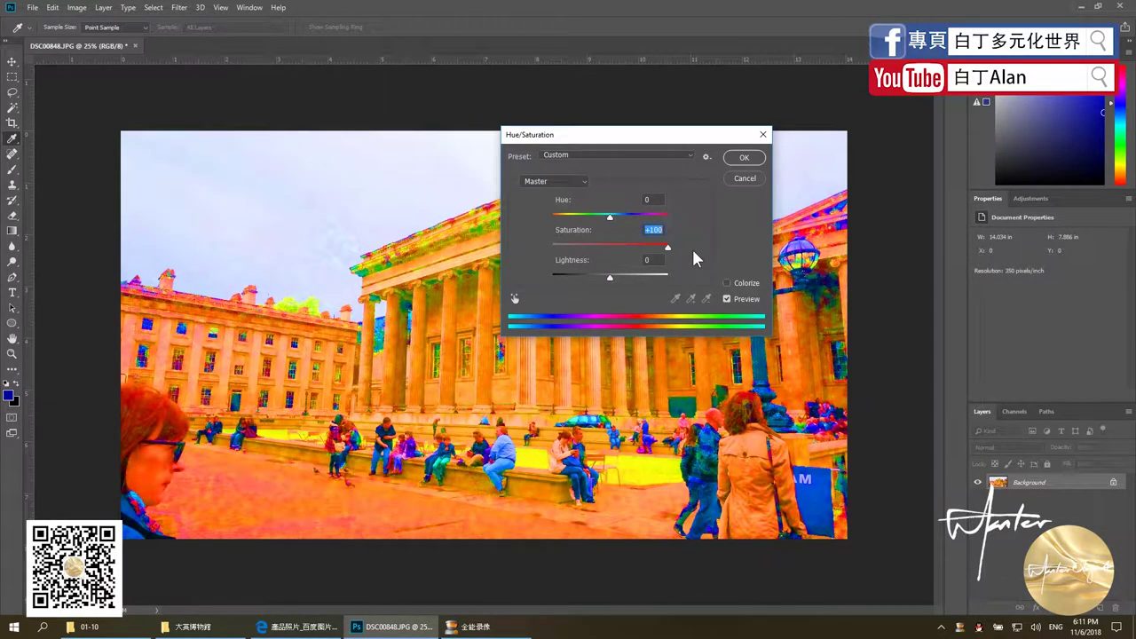
pyautogui.click(757, 177)
# Preview hue shifts of +14 and −37 on the photo, return Hue to 0, and cancel.
pyautogui.press('v')
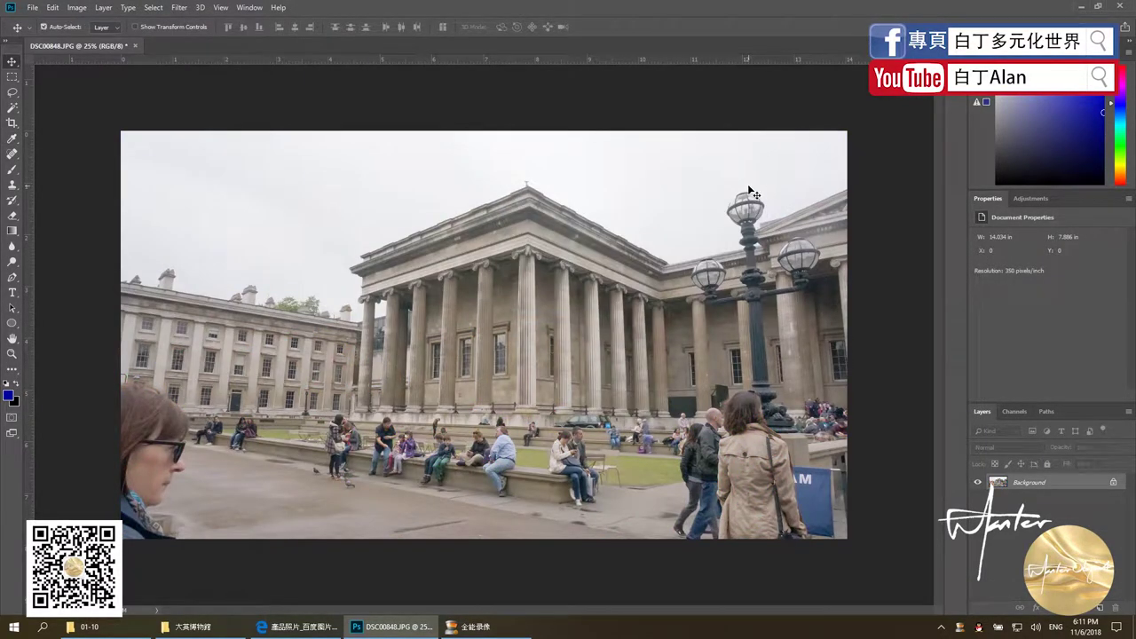
pyautogui.hotkey('ctrl', 'u')
pyautogui.moveTo(609, 216)
pyautogui.mouseDown()
pyautogui.moveTo(574, 216)
pyautogui.moveTo(665, 231)
pyautogui.mouseUp()
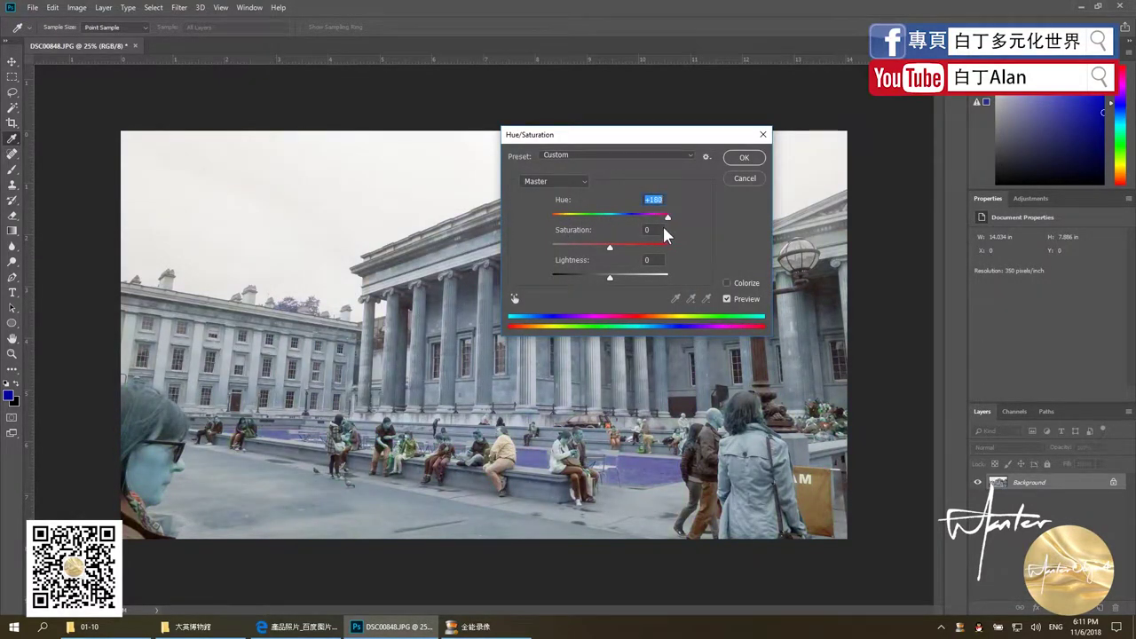
pyautogui.moveTo(664, 229)
pyautogui.mouseDown()
pyautogui.moveTo(619, 233)
pyautogui.moveTo(589, 218)
pyautogui.mouseUp()
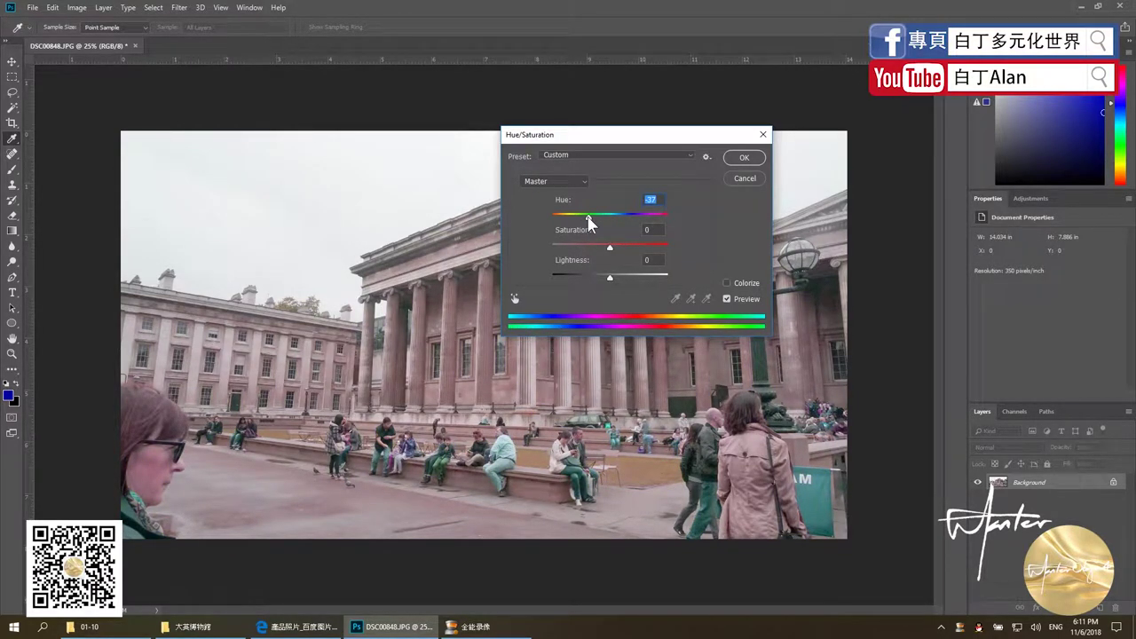
pyautogui.moveTo(589, 217); pyautogui.dragTo(606, 217)
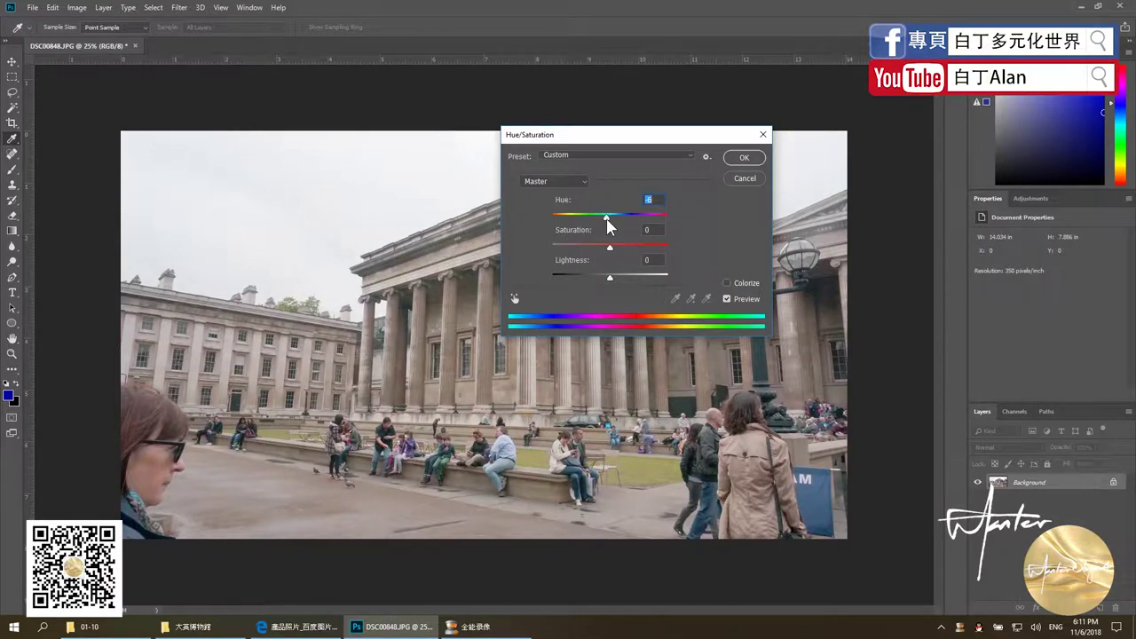
pyautogui.moveTo(606, 219); pyautogui.dragTo(615, 218)
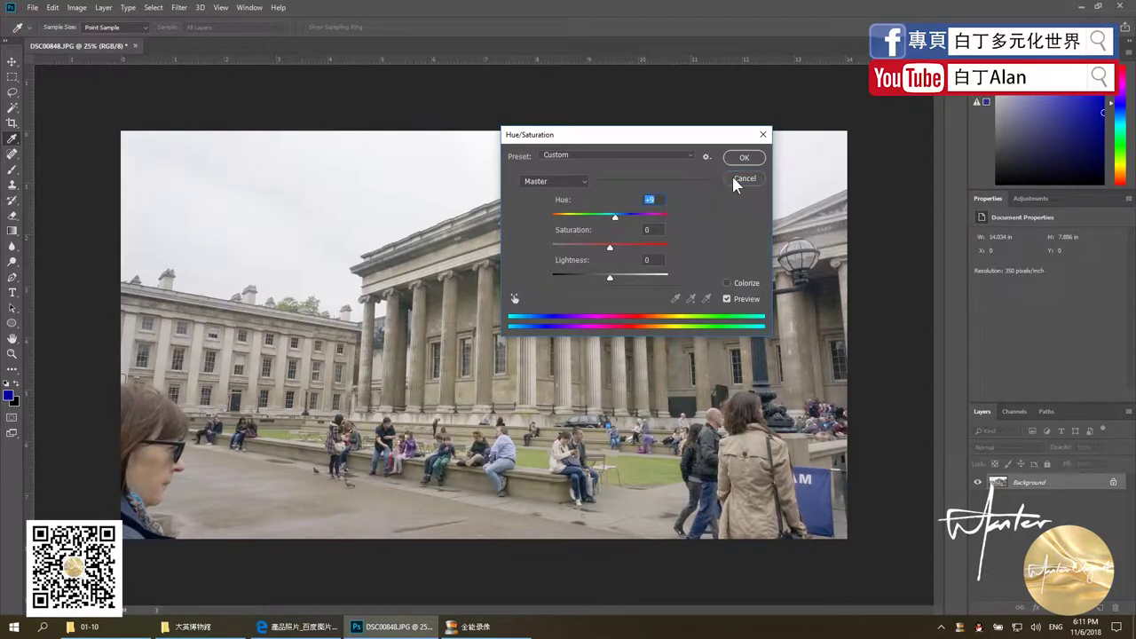
pyautogui.click(744, 178)
# Find and enlarge the egg and warning-sign picture in Baidu Images, then return to Photoshop.
pyautogui.click(297, 626)
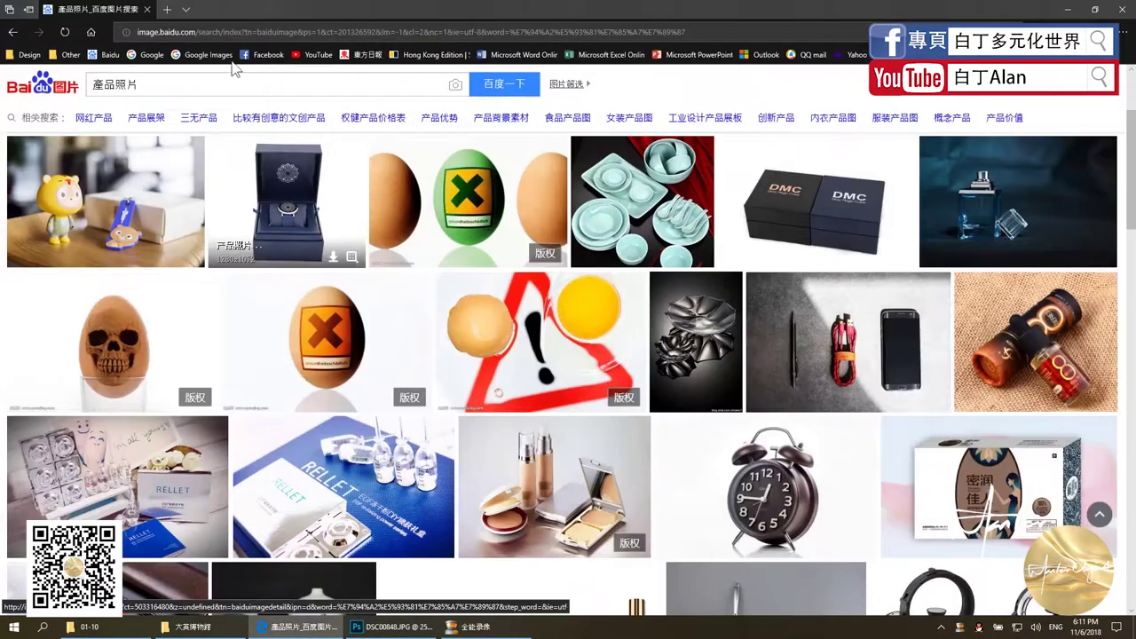
pyautogui.scroll(-3, 382, 258)
pyautogui.scroll(-2, 405, 321)
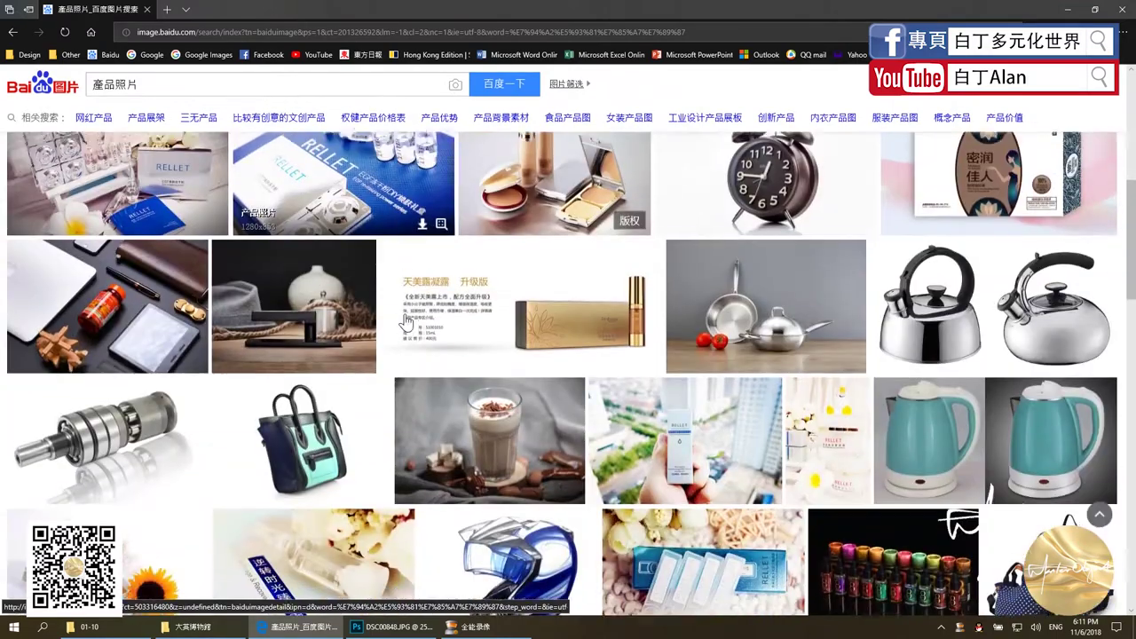
pyautogui.scroll(3, 405, 322)
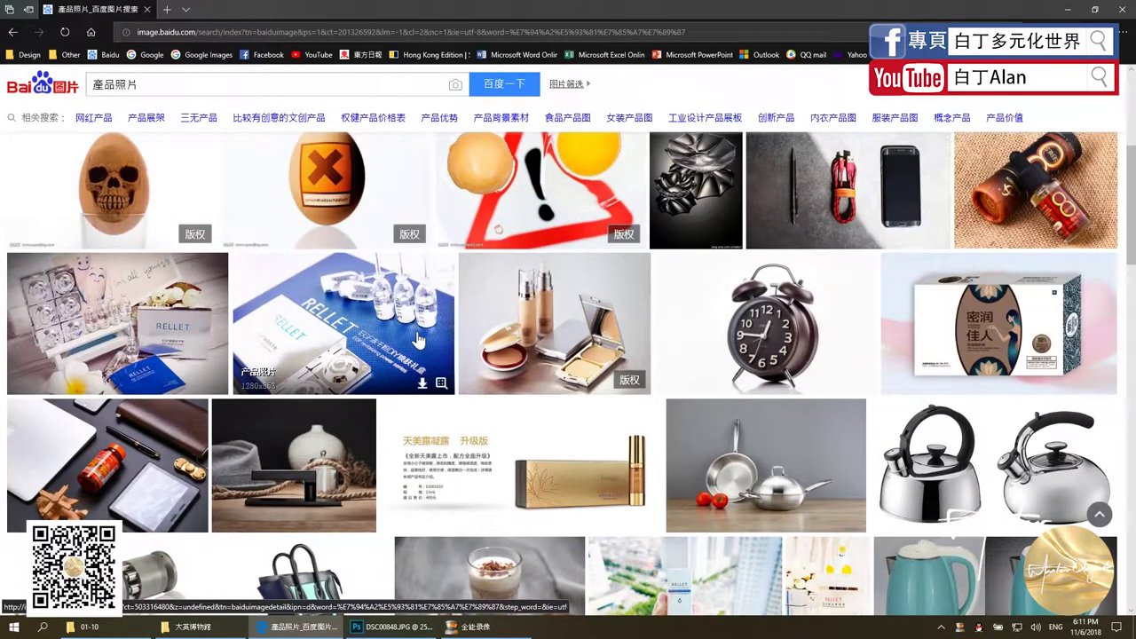
pyautogui.scroll(-3, 417, 340)
pyautogui.scroll(-2, 417, 339)
pyautogui.scroll(5, 417, 340)
pyautogui.scroll(2, 530, 293)
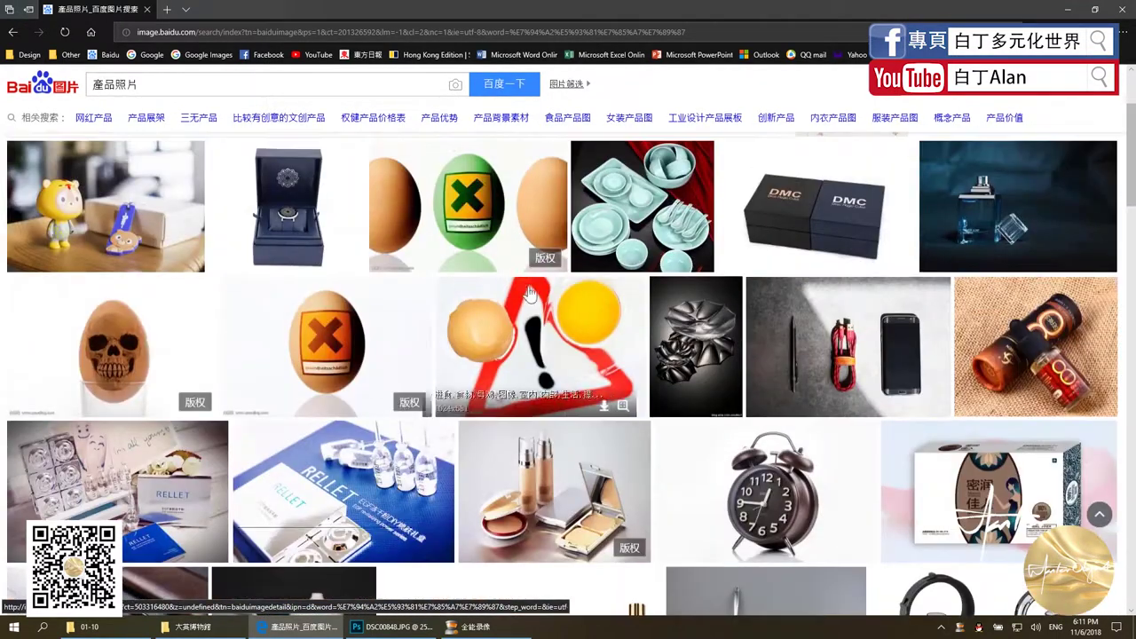
pyautogui.click(530, 293)
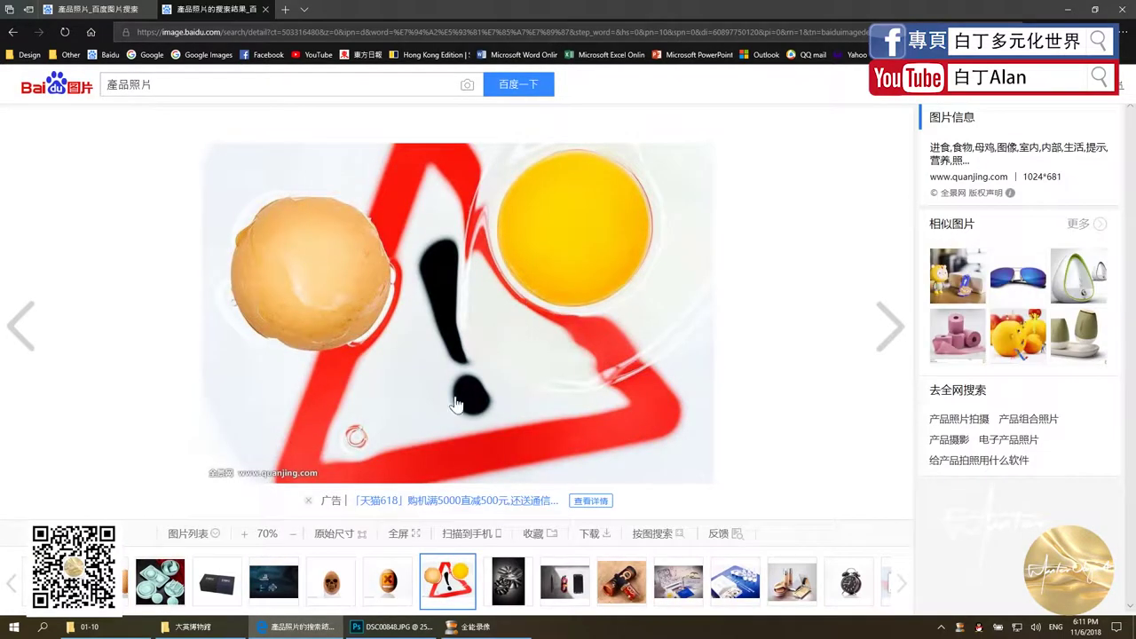
pyautogui.click(390, 626)
# Paste the Baidu screenshot into the photo as Layer 1 and zoom in.
pyautogui.hotkey('ctrl', 'v')
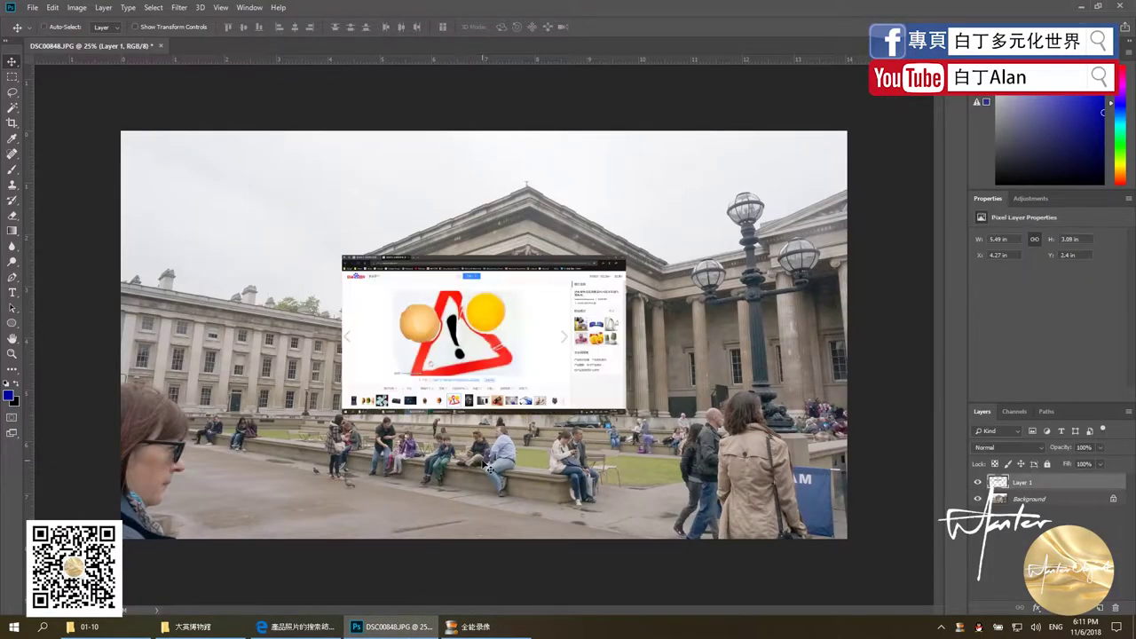
pyautogui.keyDown('alt'); pyautogui.scroll(2, 483, 293); pyautogui.keyUp('alt')
pyautogui.keyDown('alt'); pyautogui.scroll(3, 479, 302); pyautogui.keyUp('alt')
pyautogui.keyDown('alt'); pyautogui.scroll(3, 485, 287); pyautogui.keyUp('alt')
pyautogui.keyDown('alt'); pyautogui.scroll(2, 486, 288); pyautogui.keyUp('alt')
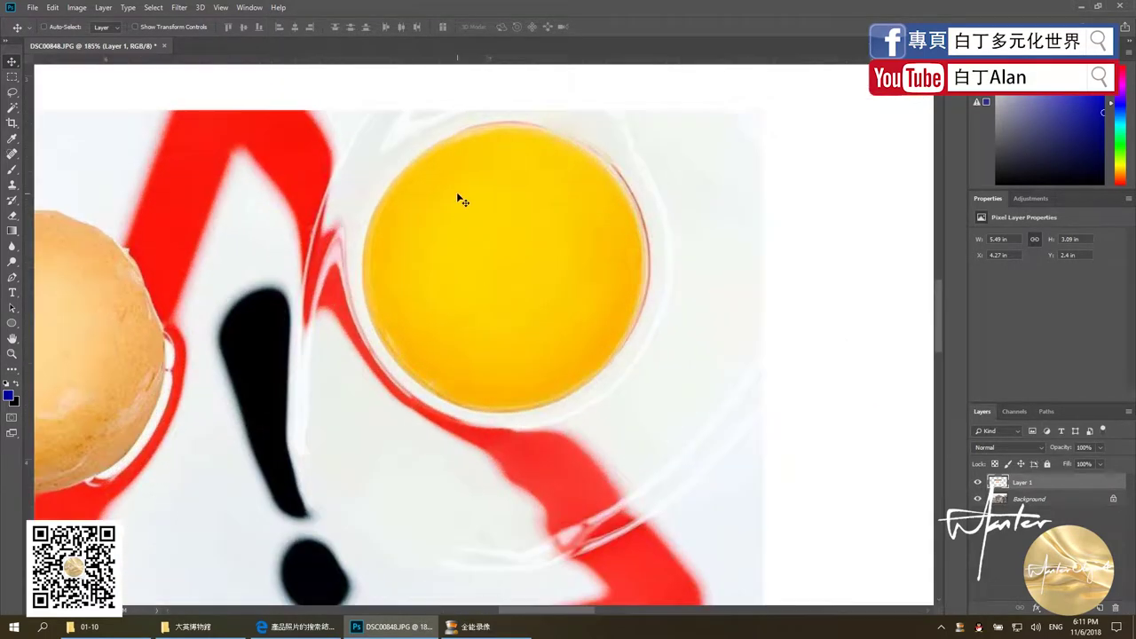
# Select the yellow egg yolk with the Magic Wand and copy it to Layer 2.
pyautogui.press('w')
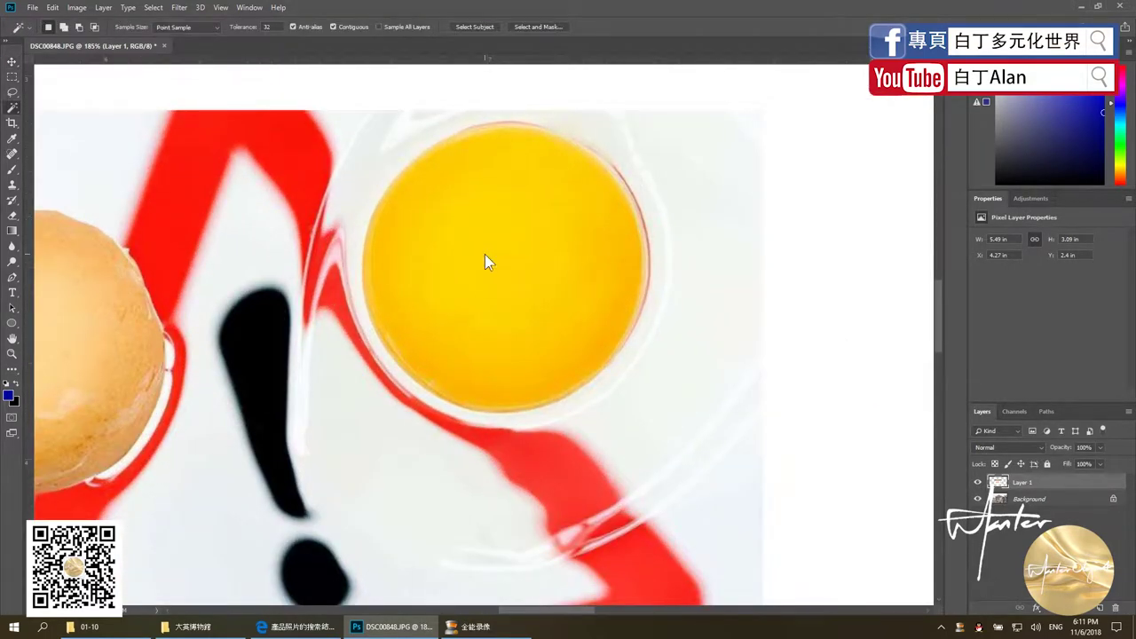
pyautogui.click(484, 254)
pyautogui.keyDown('shift'); pyautogui.click(584, 345); pyautogui.keyUp('shift')
pyautogui.keyDown('shift'); pyautogui.click(539, 139); pyautogui.keyUp('shift')
pyautogui.click(514, 297)
pyautogui.keyDown('shift'); pyautogui.click(621, 328); pyautogui.keyUp('shift')
pyautogui.keyDown('shift'); pyautogui.click(395, 349); pyautogui.keyUp('shift')
pyautogui.hotkey('ctrl', 'j')
# Move Hue/Saturation aside, try a first hue shift on the yolk, and discard it.
pyautogui.scroll(-3, 565, 279)
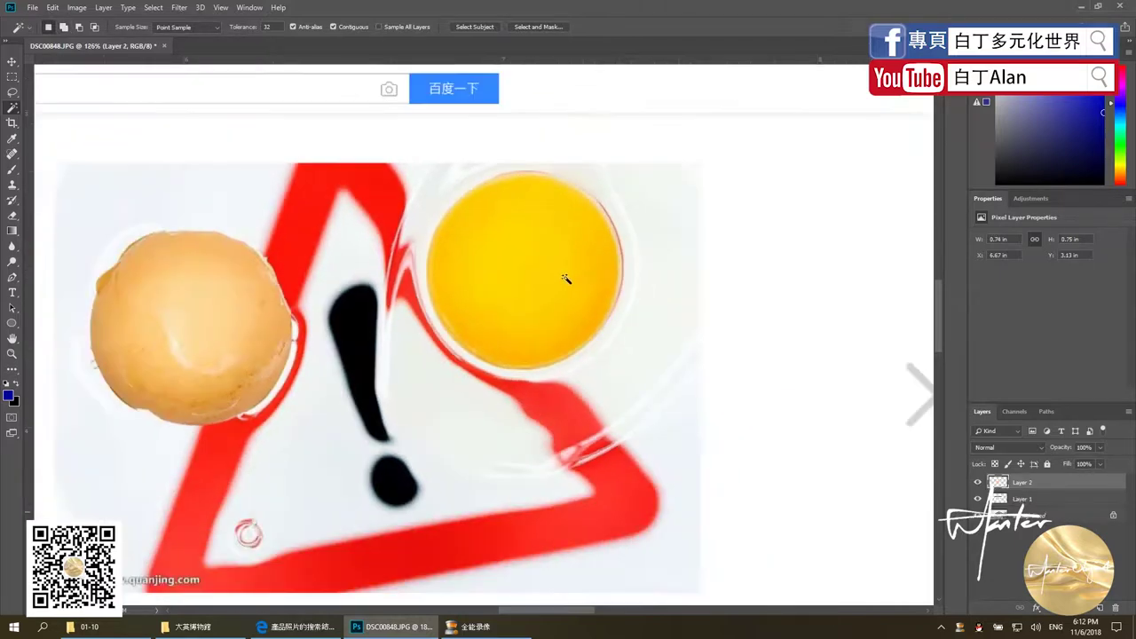
pyautogui.scroll(-3, 565, 279)
pyautogui.scroll(-2, 566, 283)
pyautogui.scroll(3, 565, 280)
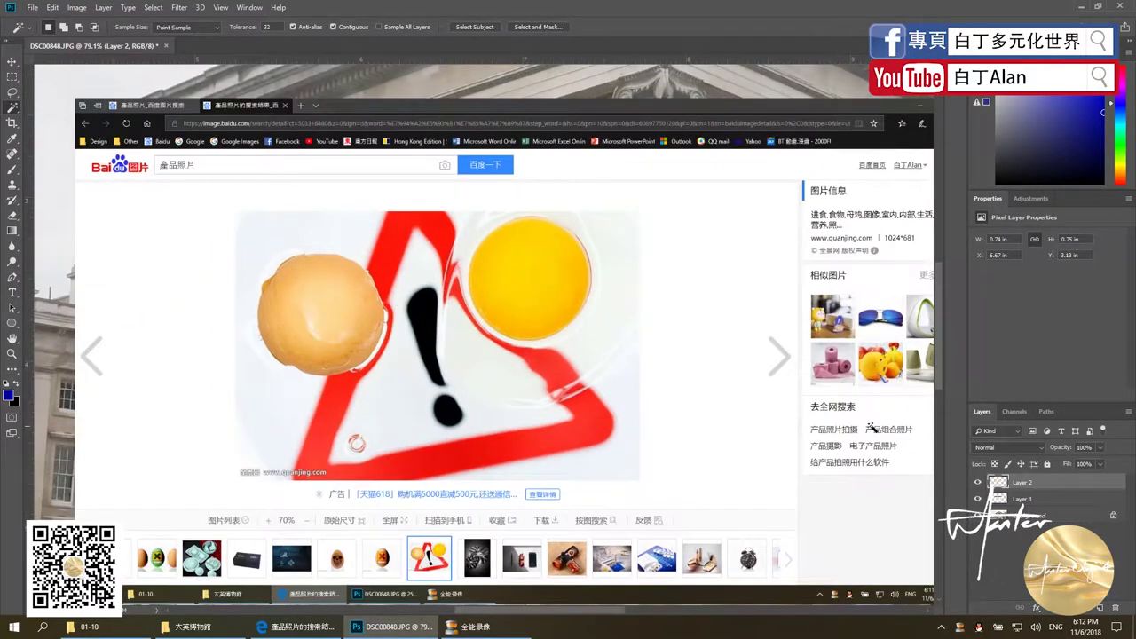
pyautogui.hotkey('ctrl', 'u')
pyautogui.moveTo(611, 150); pyautogui.dragTo(821, 173)
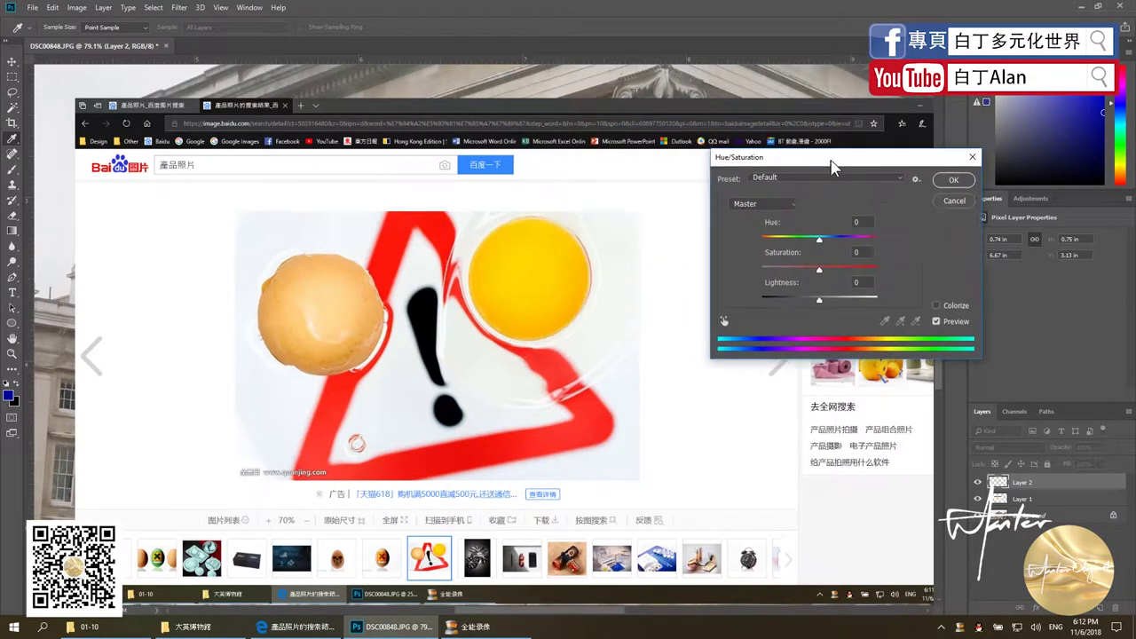
pyautogui.moveTo(819, 240)
pyautogui.mouseDown()
pyautogui.moveTo(720, 248)
pyautogui.moveTo(817, 257)
pyautogui.moveTo(935, 212)
pyautogui.mouseUp()
pyautogui.click(955, 200)
# Shift the yolk's hue to about −18 to turn it orange and apply it.
pyautogui.press('w')
pyautogui.hotkey('ctrl', 'u')
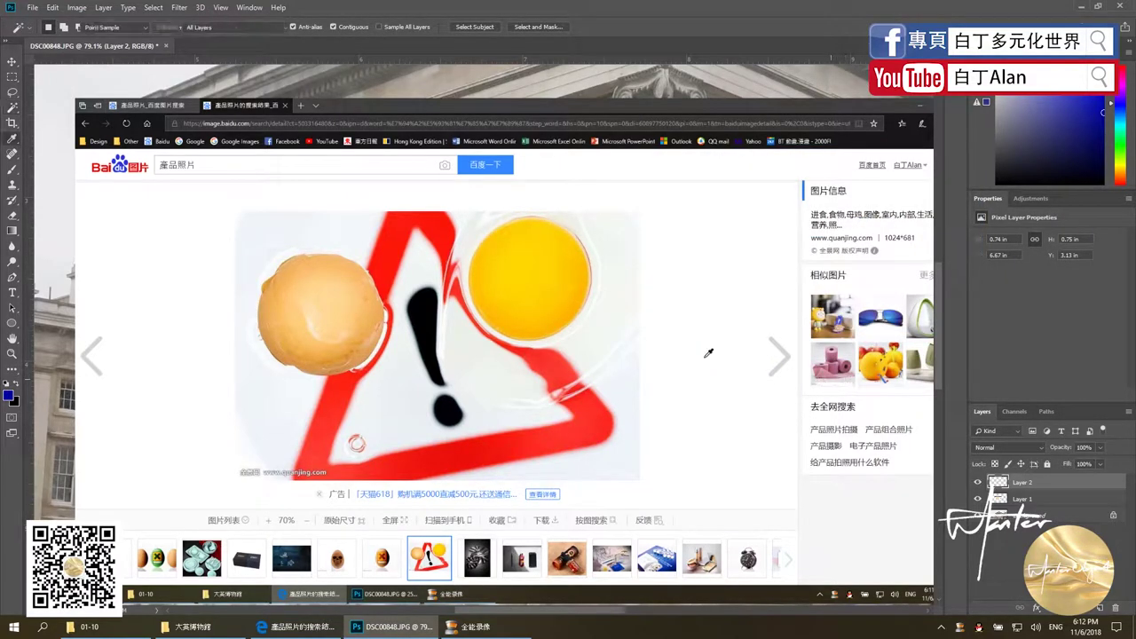
pyautogui.moveTo(820, 241)
pyautogui.mouseDown()
pyautogui.moveTo(799, 240)
pyautogui.moveTo(809, 240)
pyautogui.mouseUp()
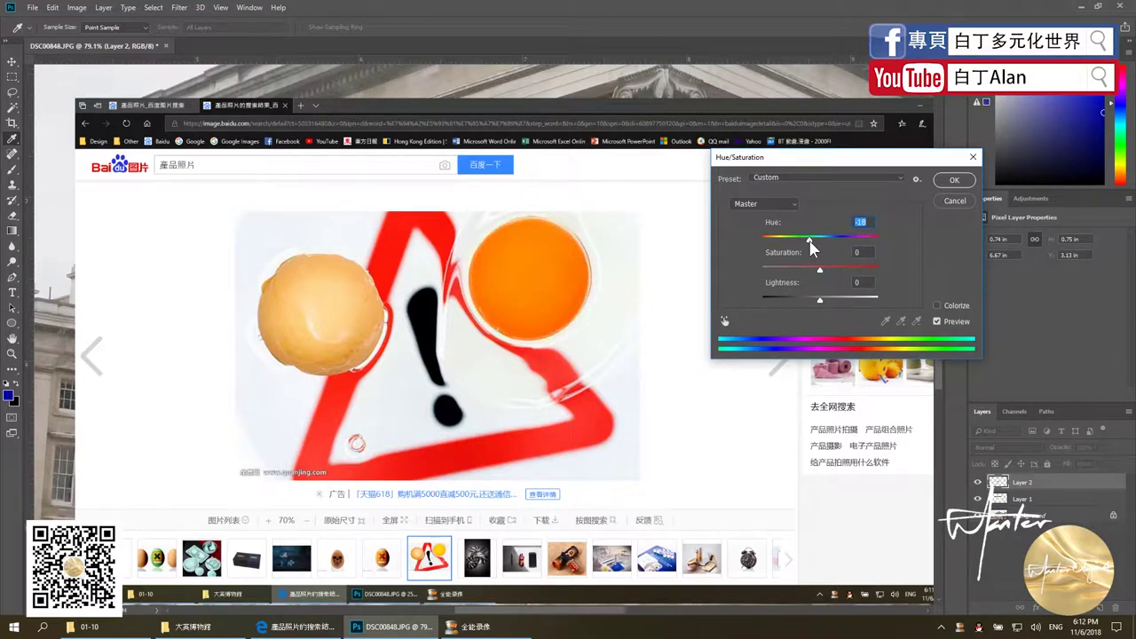
pyautogui.click(947, 182)
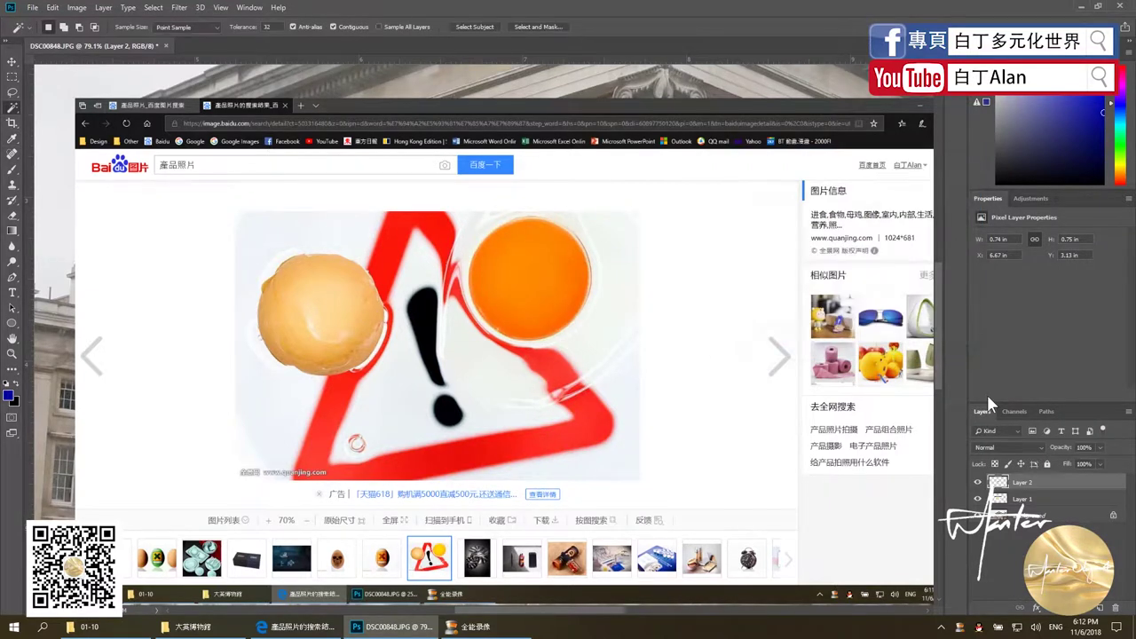
# Delete Layer 1 and Layer 2 so only the museum Background remains, then select the Move tool.
pyautogui.click(977, 482)
pyautogui.click(1047, 503)
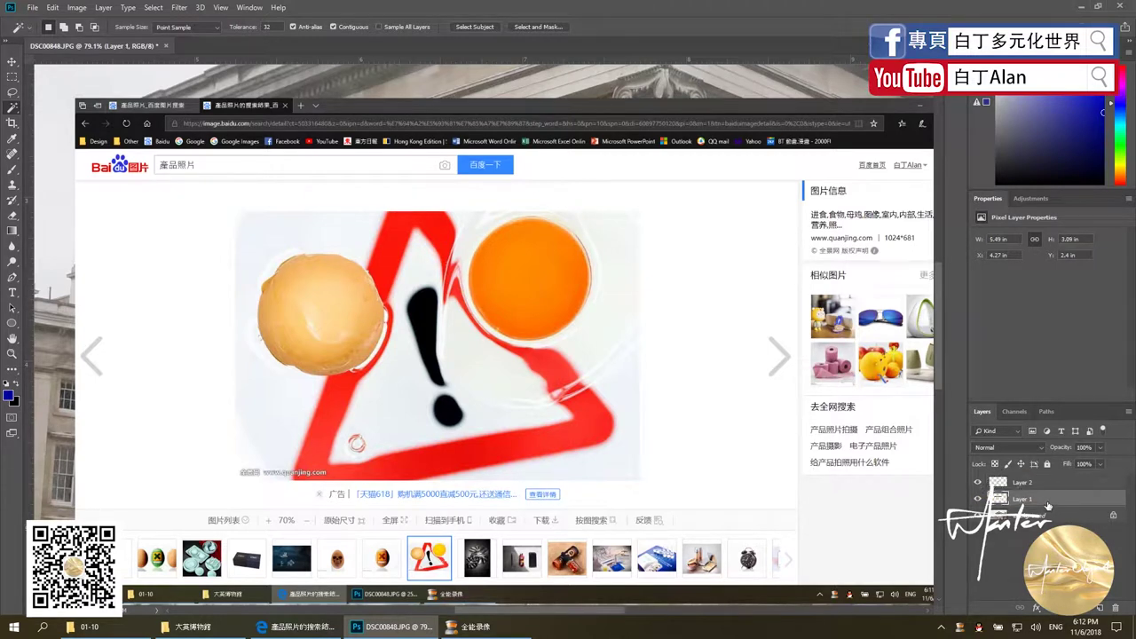
pyautogui.press('Delete')
pyautogui.press('Delete')
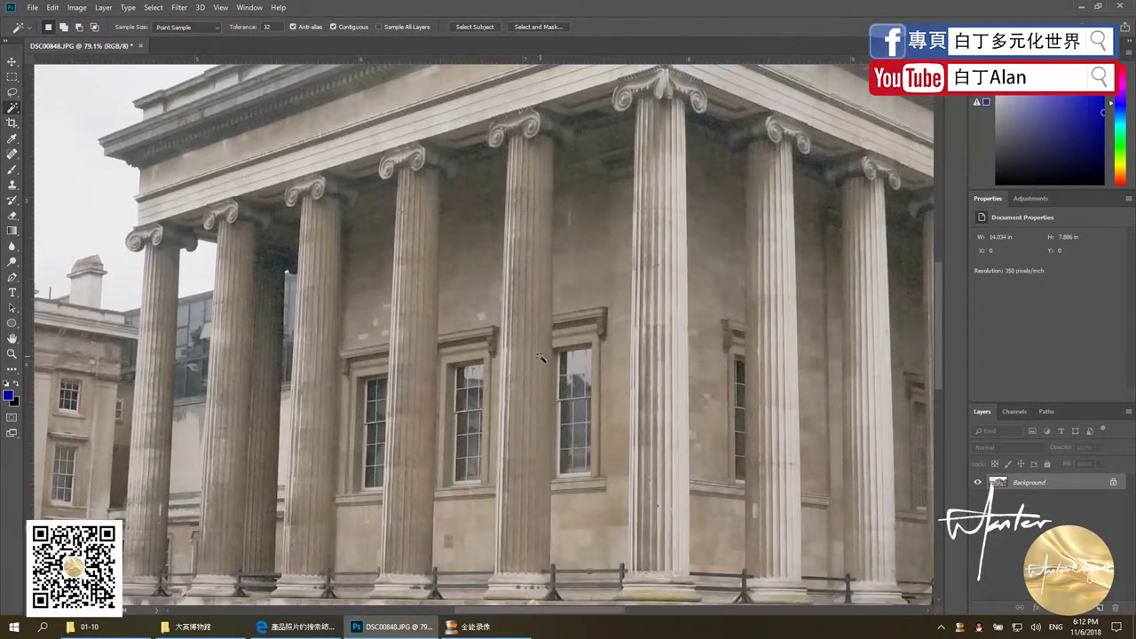
pyautogui.scroll(-2, 539, 356)
pyautogui.scroll(-1, 539, 356)
pyautogui.scroll(-1, 539, 355)
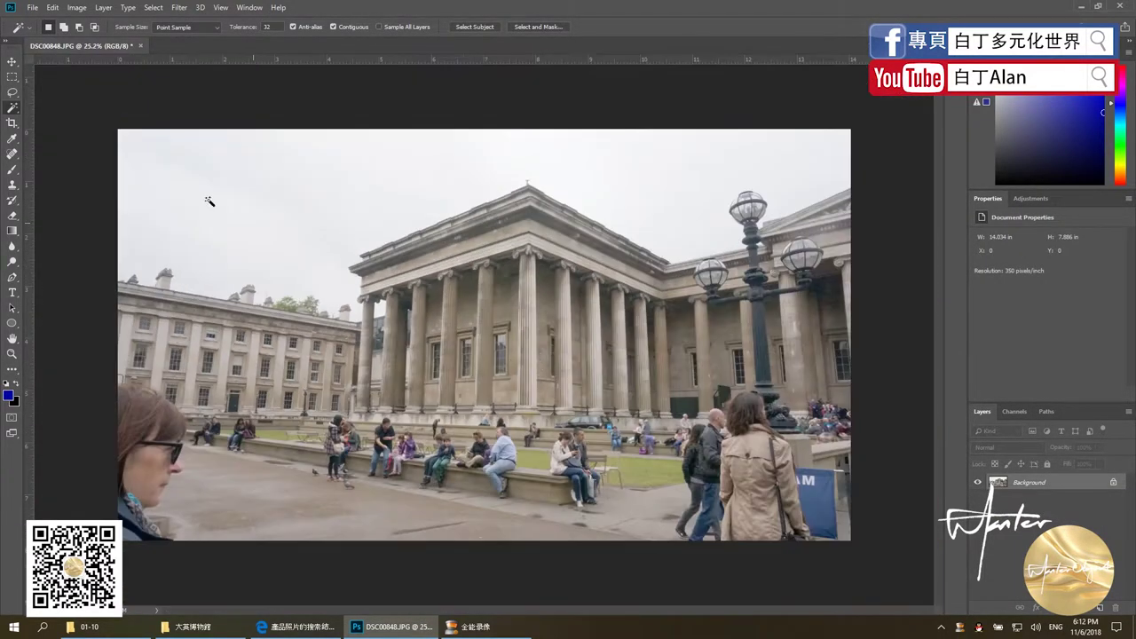
pyautogui.click(12, 63)
pyautogui.scroll(2, 584, 378)
pyautogui.scroll(-2, 584, 382)
pyautogui.scroll(1, 584, 387)
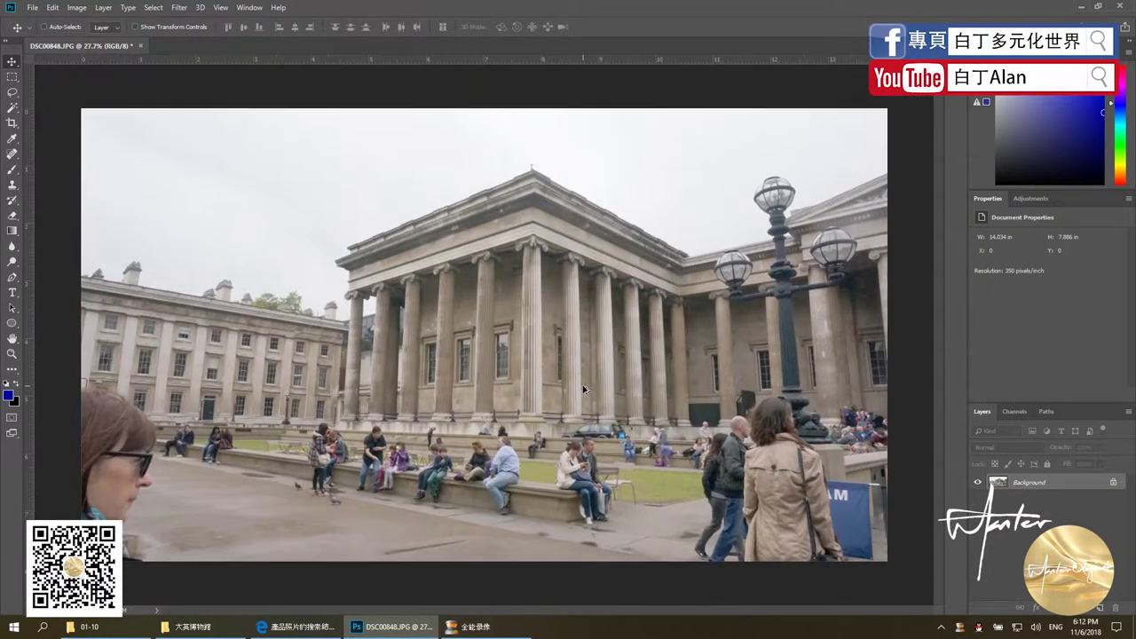
pyautogui.scroll(-1, 564, 392)
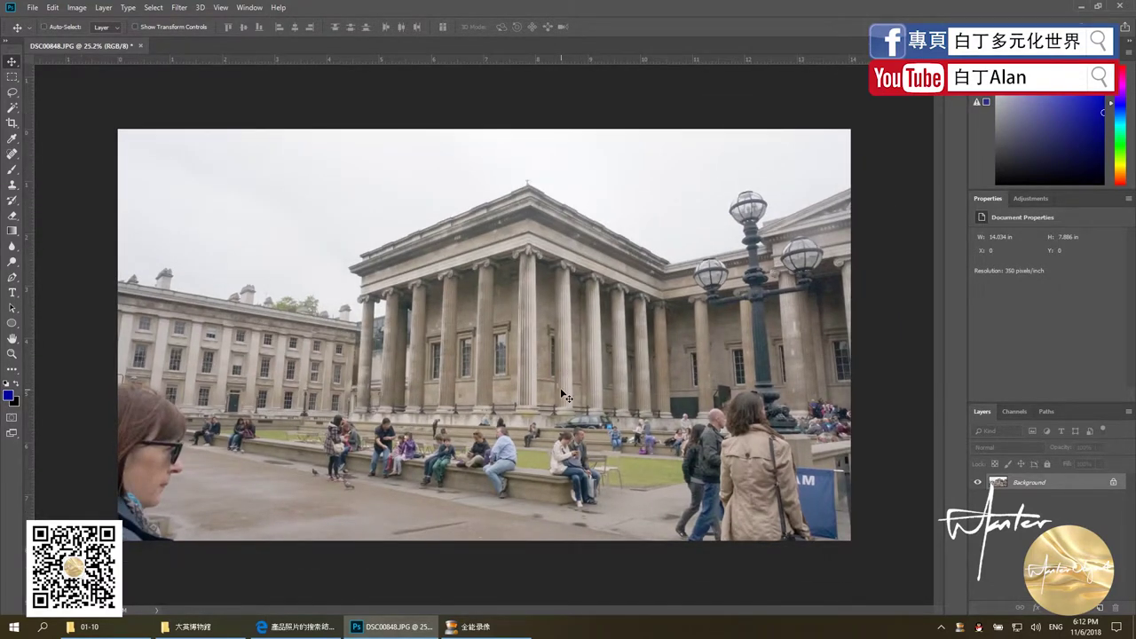
# Resize the canvas to 200 × 200 millimetres with centre anchor, accepting the edge clipping.
pyautogui.hotkey('ctrl', 'alt', 'c')
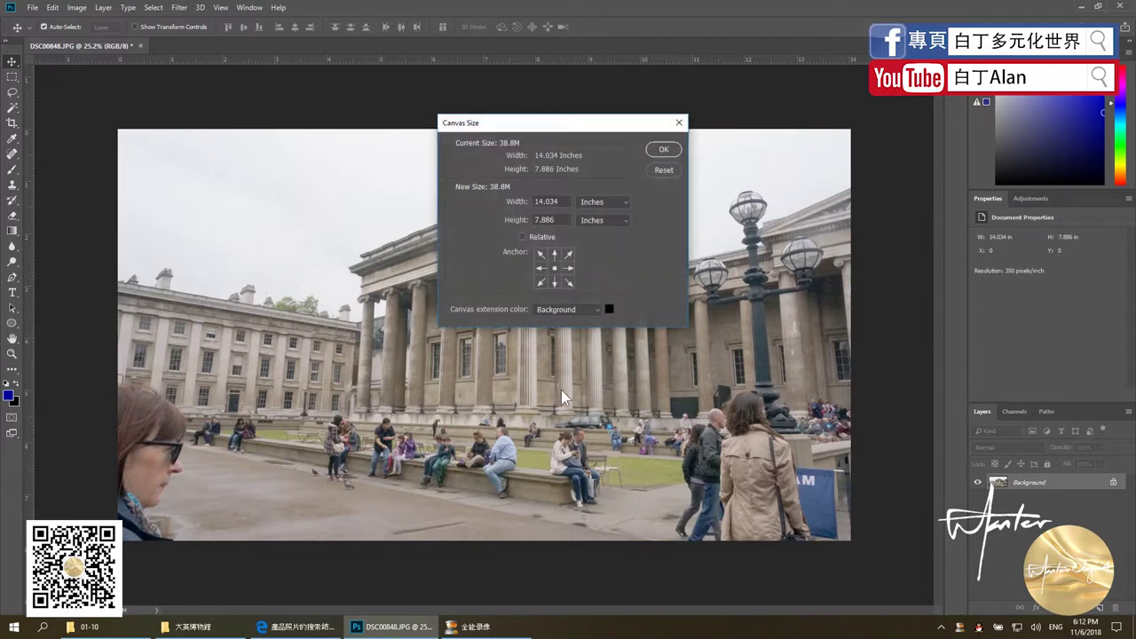
pyautogui.click(619, 203)
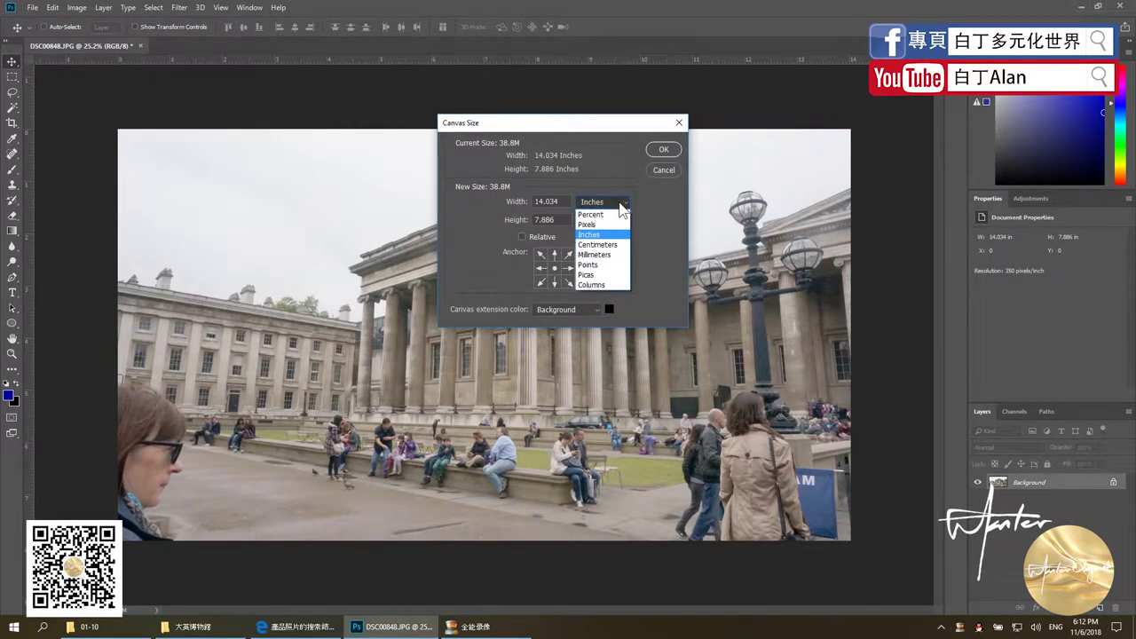
pyautogui.click(613, 252)
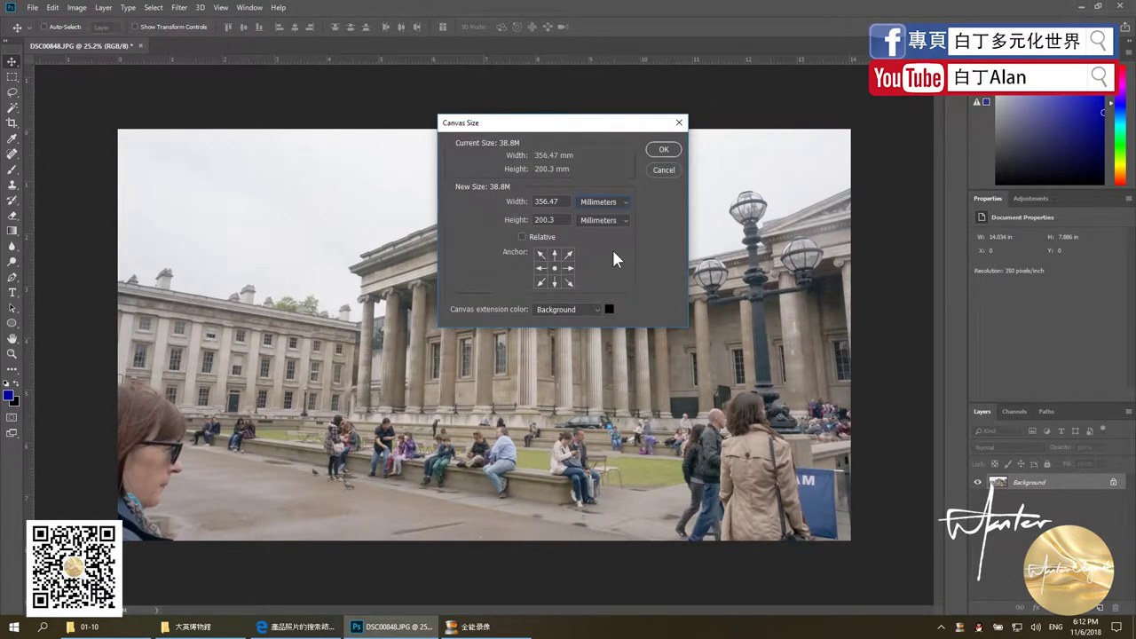
pyautogui.doubleClick(562, 201)
pyautogui.click(565, 203)
pyautogui.doubleClick(564, 220)
pyautogui.write('200')
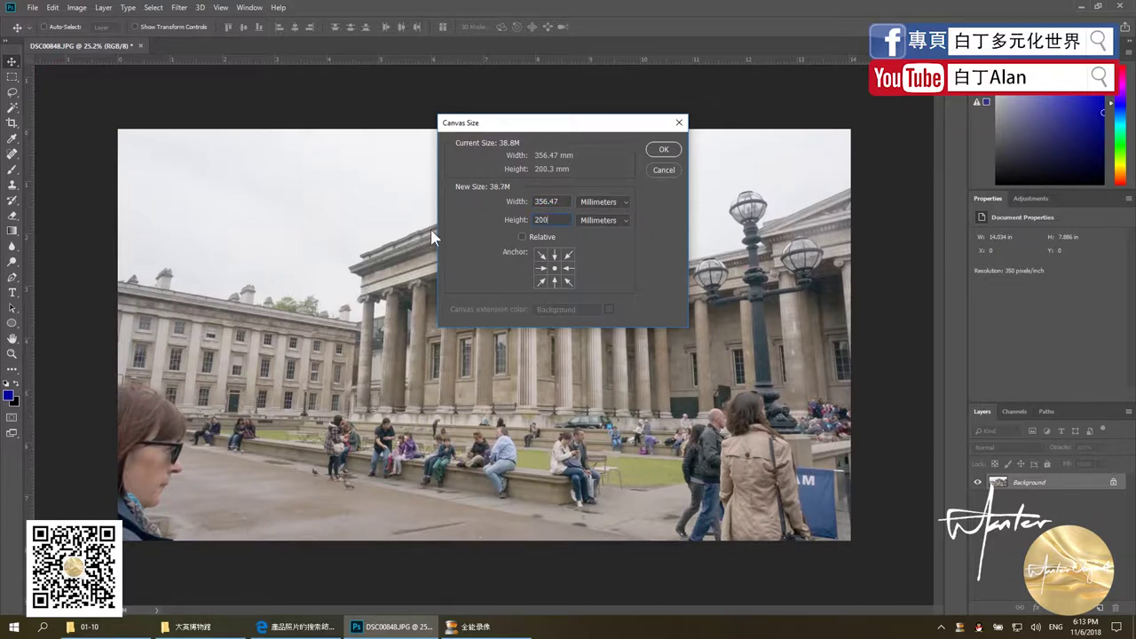
pyautogui.doubleClick(566, 202)
pyautogui.write('200')
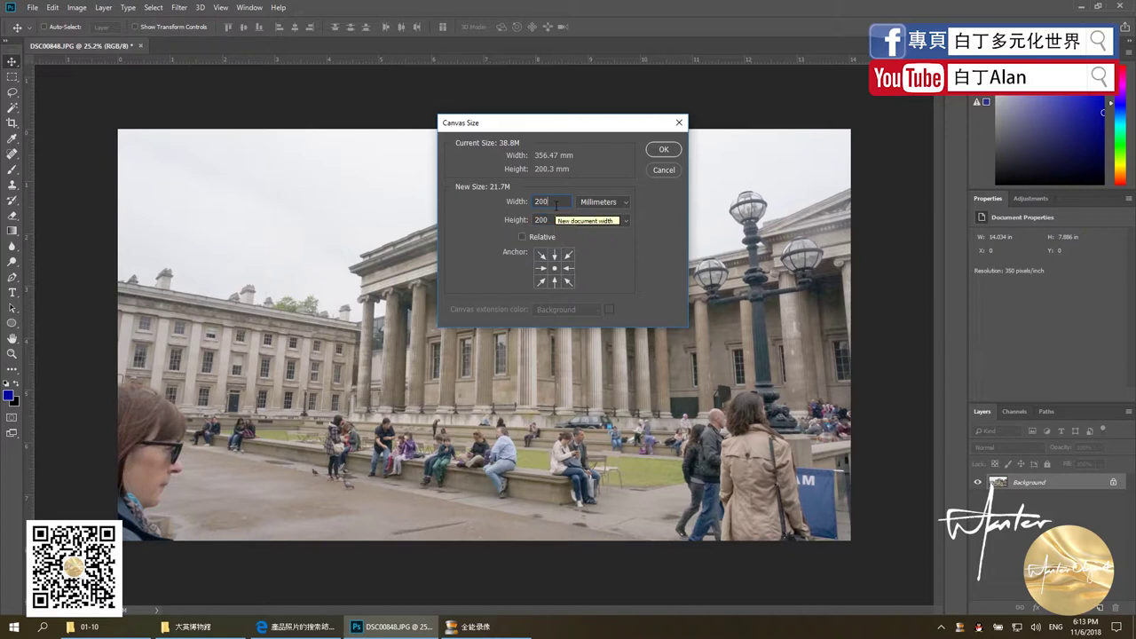
pyautogui.press('Return')
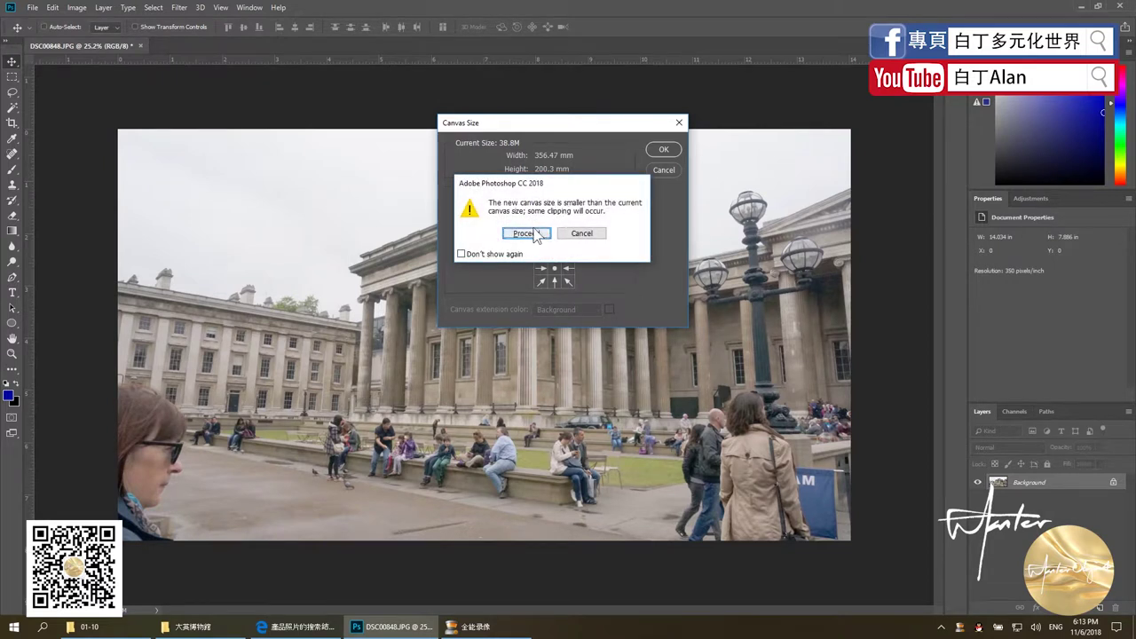
pyautogui.click(532, 236)
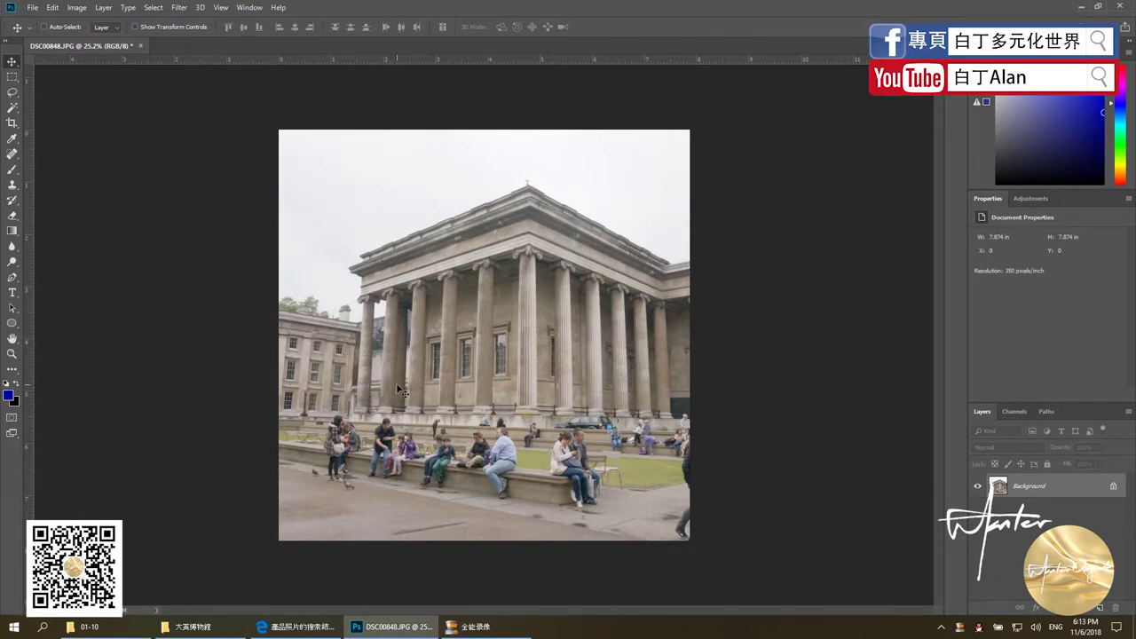
# Try moving the locked Background, dismiss the warning, and reopen Canvas Size showing 7.874 × 7.874 inches.
pyautogui.press('ctrl')
pyautogui.moveTo(697, 454); pyautogui.dragTo(654, 461)
pyautogui.click(664, 260)
pyautogui.hotkey('ctrl', 'alt', 'c')
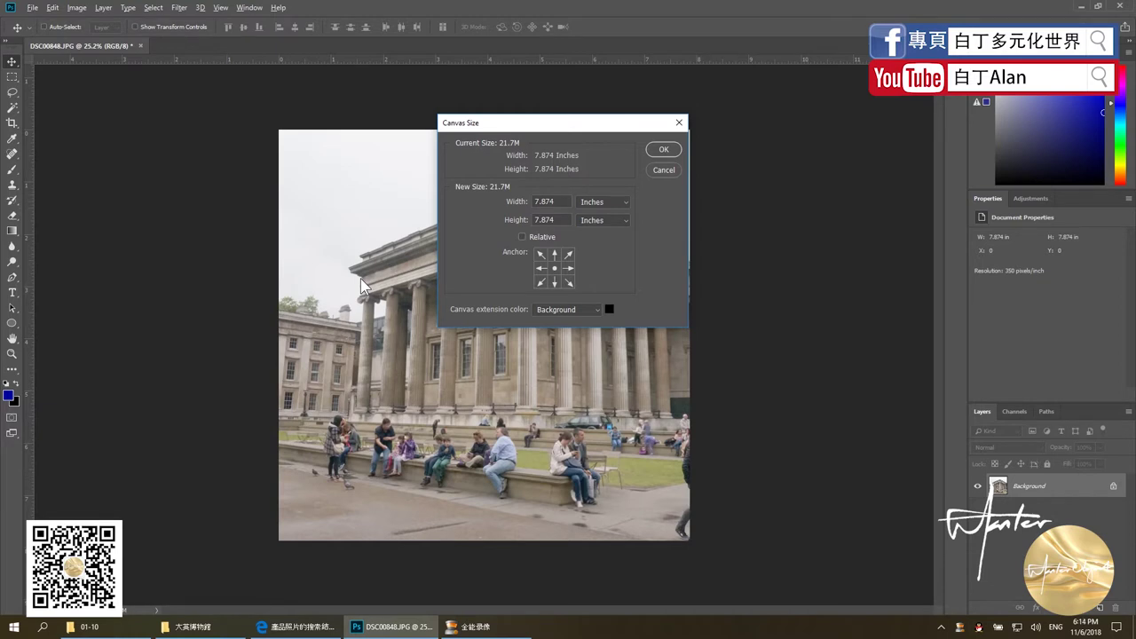
# Close Canvas Size unchanged, then preview brighter highlights in Levels and cancel it.
pyautogui.click(661, 171)
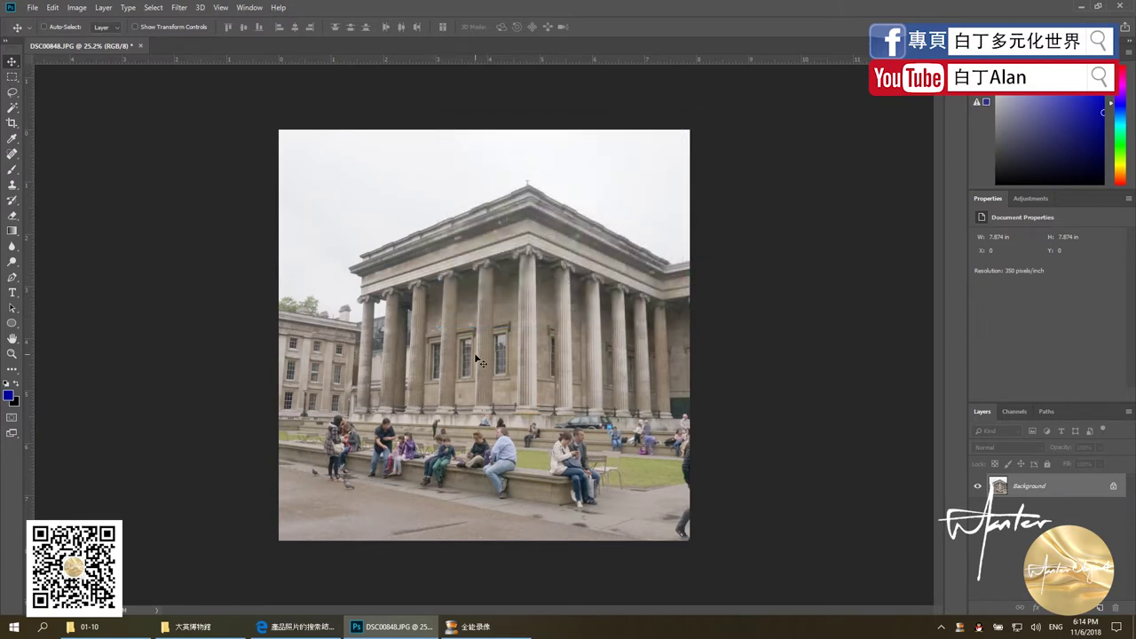
pyautogui.hotkey('ctrl', 'l')
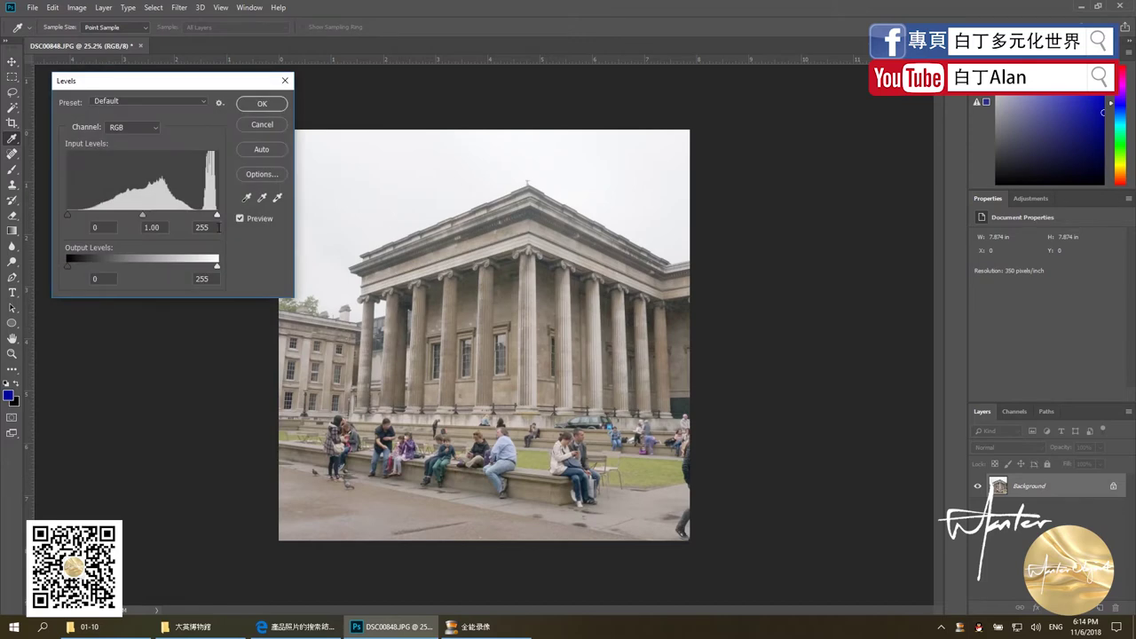
pyautogui.moveTo(217, 215); pyautogui.dragTo(167, 216)
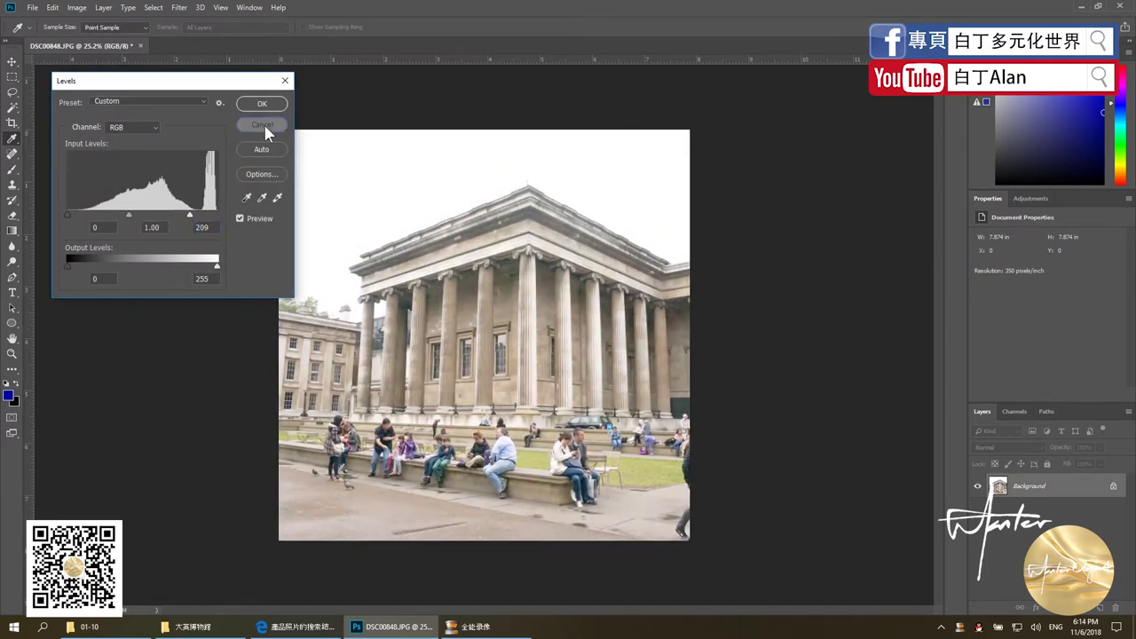
pyautogui.click(263, 124)
# Preview a strong hue shift in Hue/Saturation and discard it; reopen Canvas Size and cancel.
pyautogui.hotkey('ctrl', 'u')
pyautogui.moveTo(819, 237)
pyautogui.mouseDown()
pyautogui.moveTo(849, 238)
pyautogui.moveTo(909, 268)
pyautogui.moveTo(850, 279)
pyautogui.moveTo(896, 269)
pyautogui.moveTo(874, 276)
pyautogui.mouseUp()
pyautogui.click(945, 204)
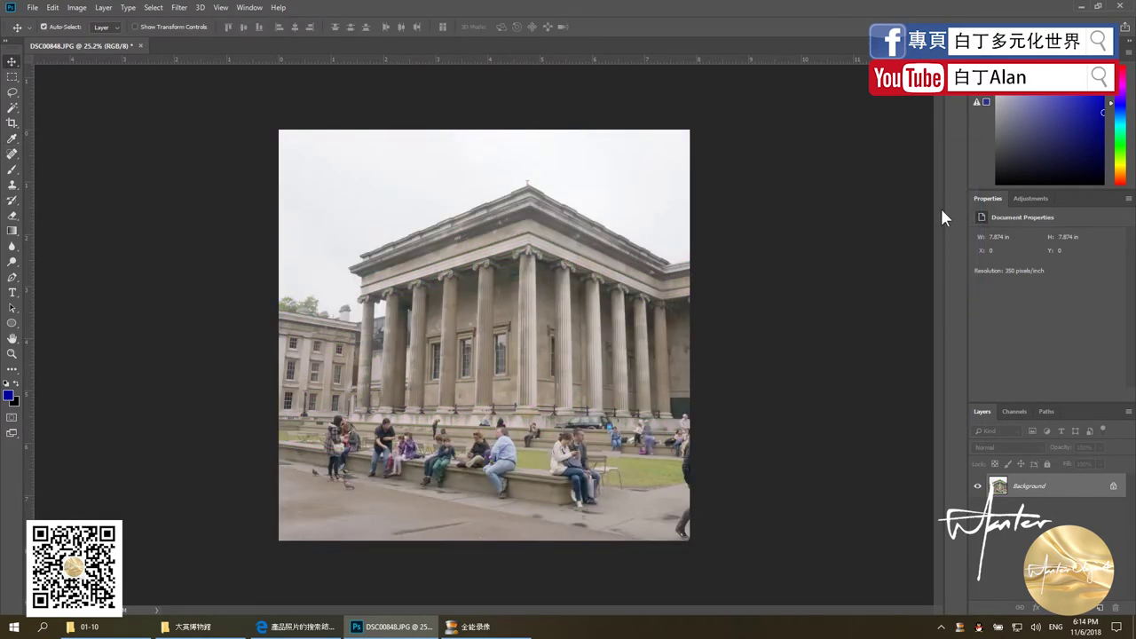
pyautogui.hotkey('ctrl', 'alt', 'c')
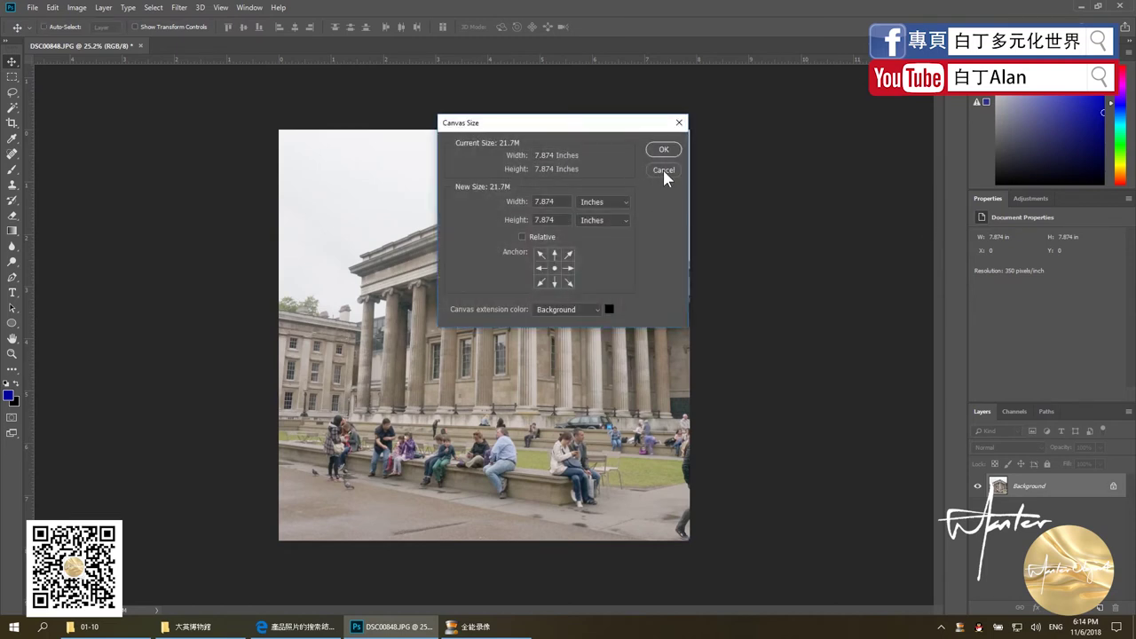
pyautogui.click(663, 169)
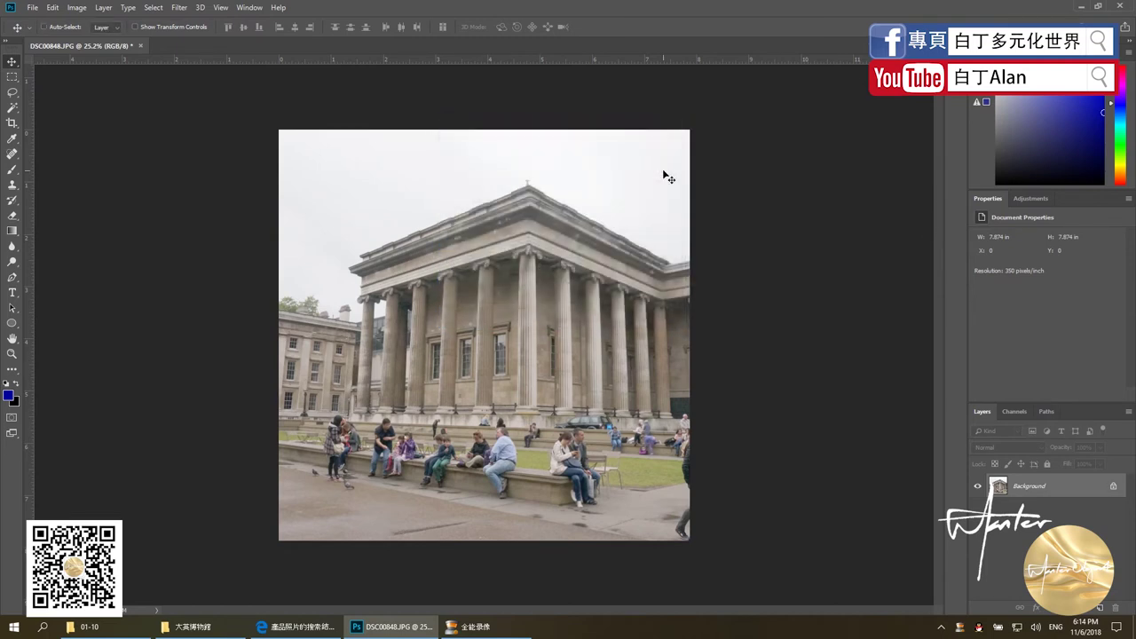